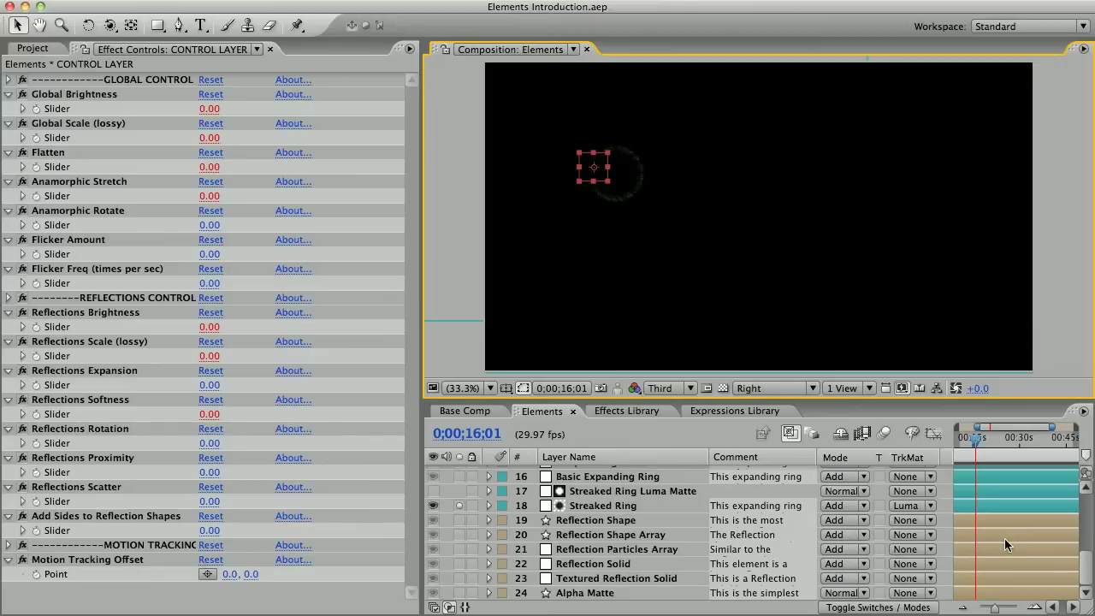
Solo the Reflection Shape layer and drag the control point to shift its hexagon.
{"action": "left_click", "coordinate": [589, 522]}
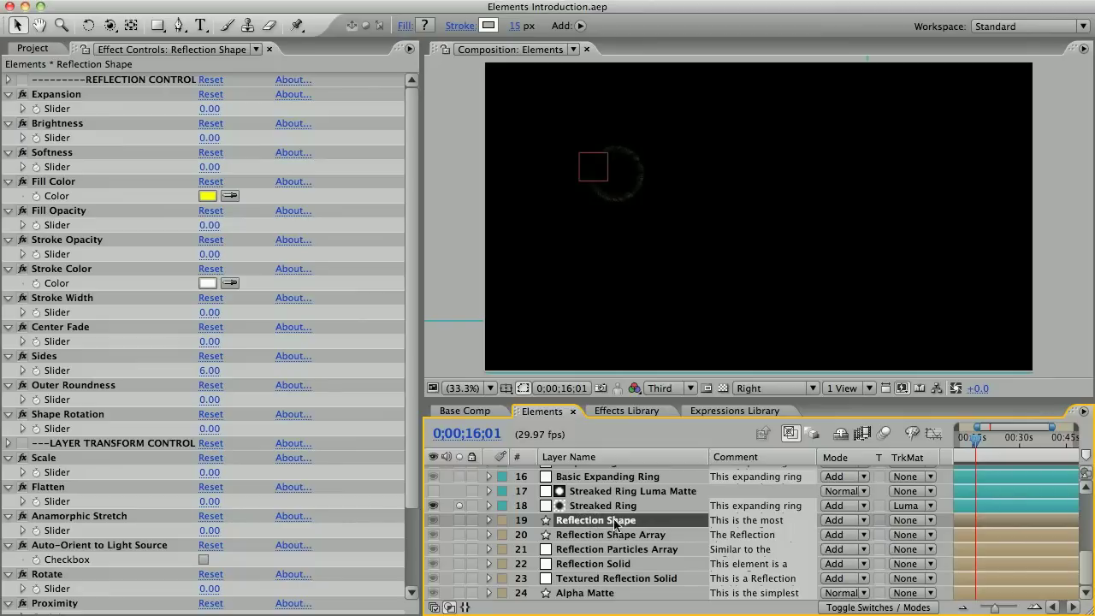
{"action": "left_click", "coordinate": [461, 520]}
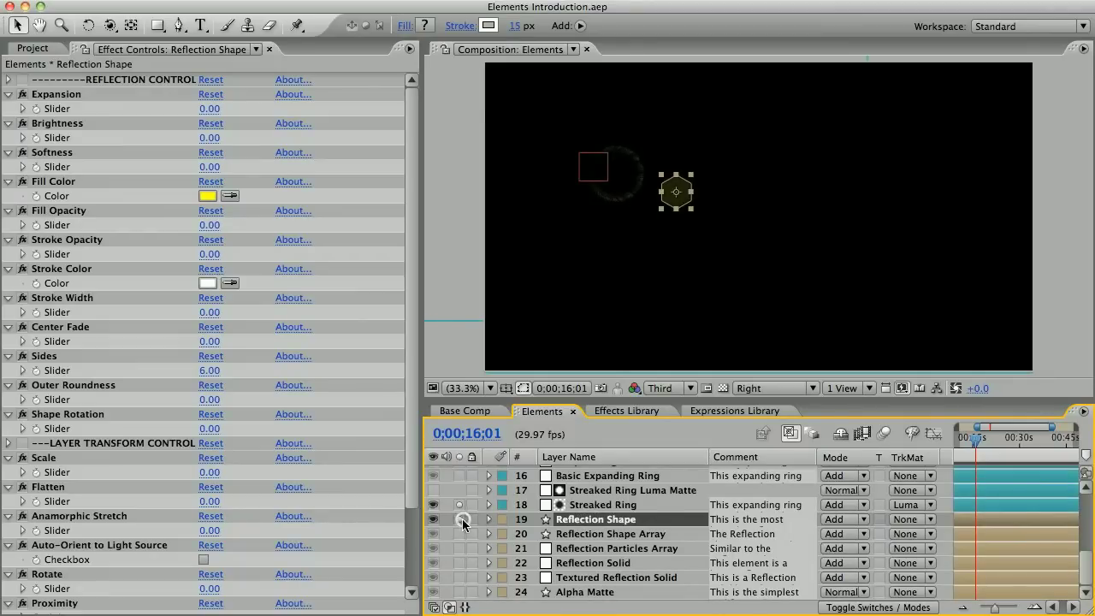
{"action": "left_click", "coordinate": [601, 171]}
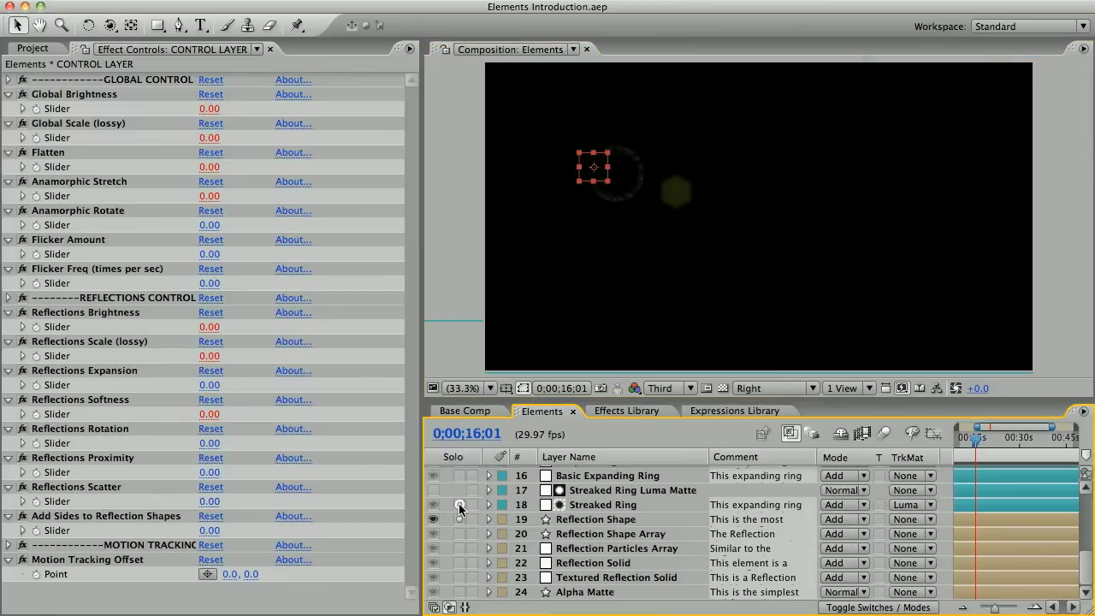
{"action": "left_click_drag", "start_coordinate": [604, 166], "coordinate": [558, 143]}
Raise Reflection Shape's Brightness to 19 and move the control square further up-left.
{"action": "left_click", "coordinate": [596, 519]}
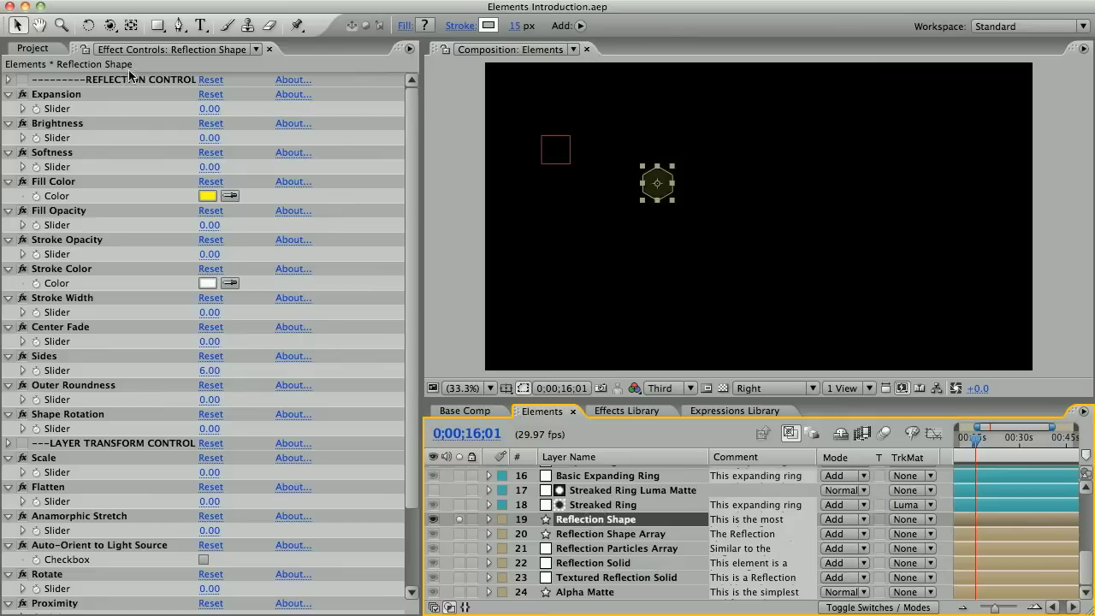
{"action": "left_click_drag", "start_coordinate": [208, 138], "coordinate": [268, 114]}
{"action": "left_click", "coordinate": [557, 153]}
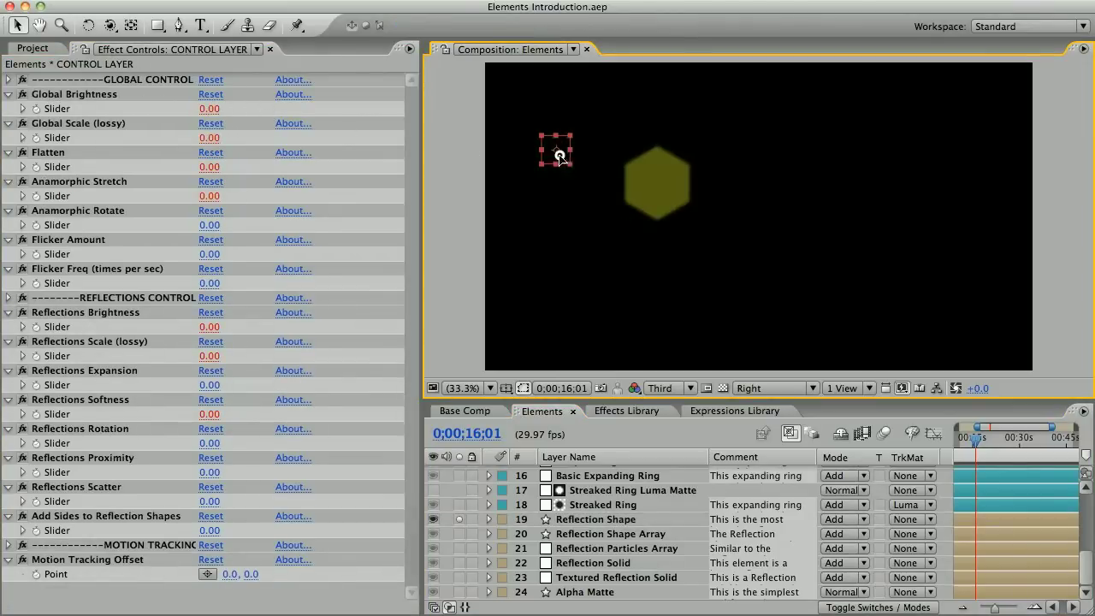
{"action": "left_click_drag", "start_coordinate": [557, 155], "coordinate": [573, 129]}
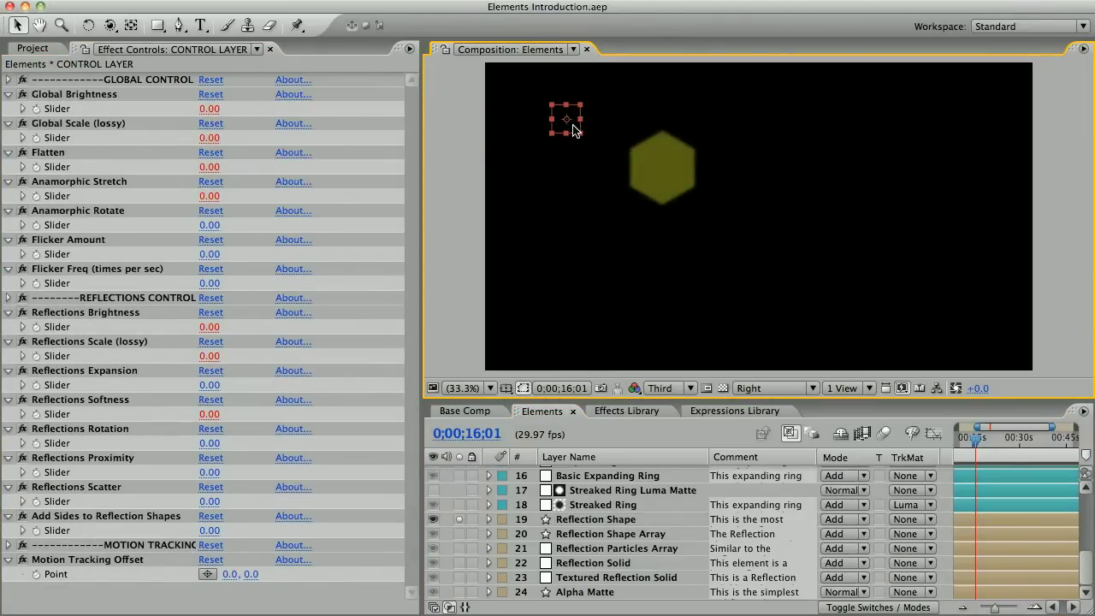
Expand Reflection Shape's contents and select the Polystar 1 group.
{"action": "left_click", "coordinate": [481, 521]}
{"action": "left_click", "coordinate": [489, 519]}
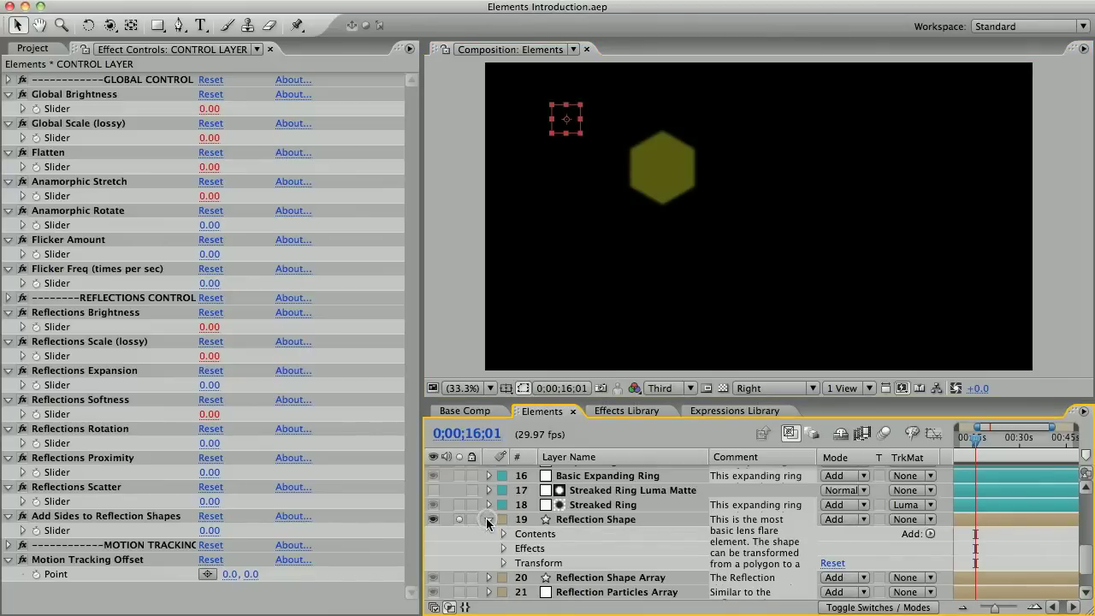
{"action": "left_click", "coordinate": [504, 533]}
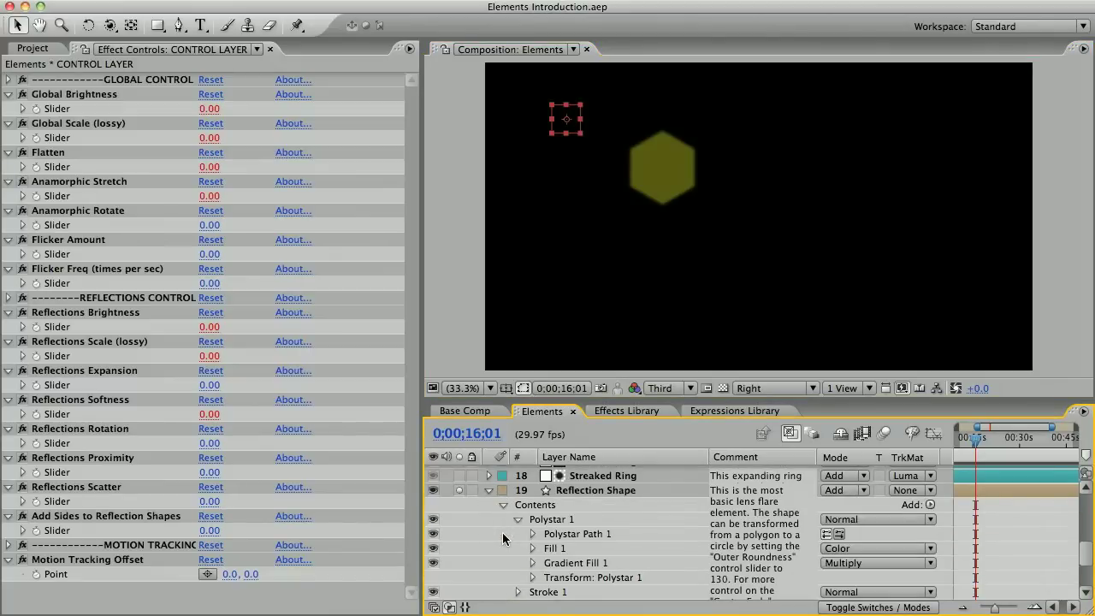
{"action": "left_click", "coordinate": [560, 521]}
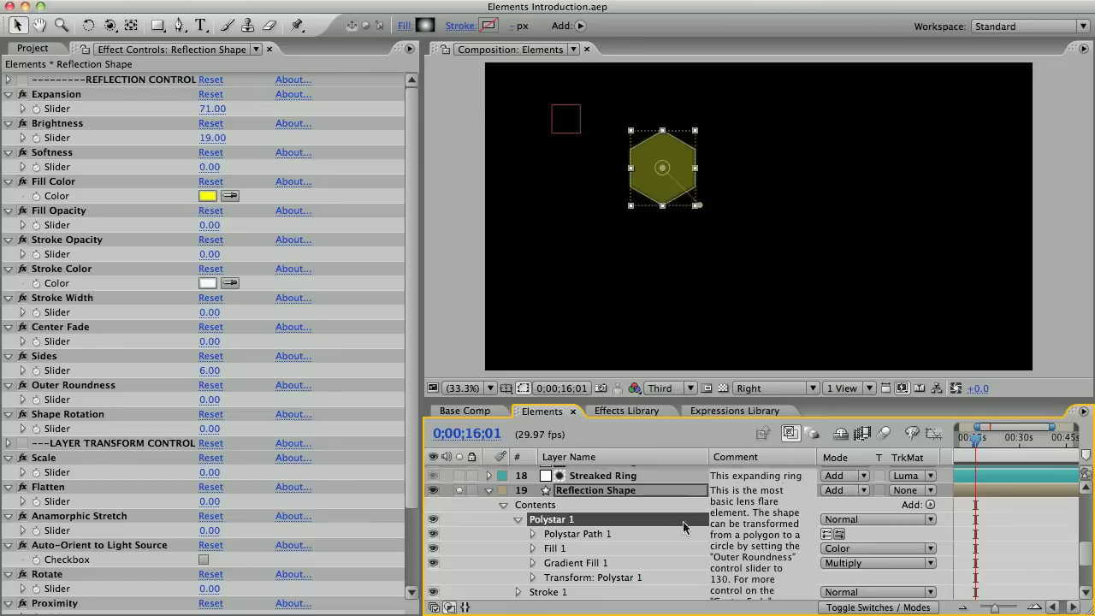
Try a Zig Zag modifier on Polystar 1 with Size 52, then undo and delete it.
{"action": "left_click", "coordinate": [930, 504]}
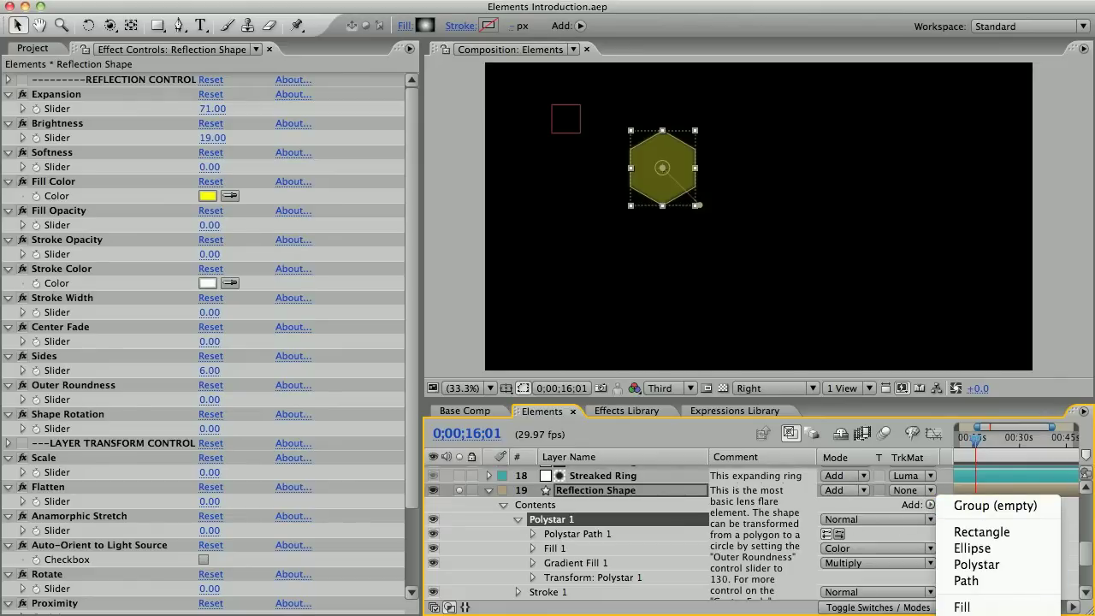
{"action": "left_click", "coordinate": [992, 610]}
{"action": "left_click", "coordinate": [532, 548]}
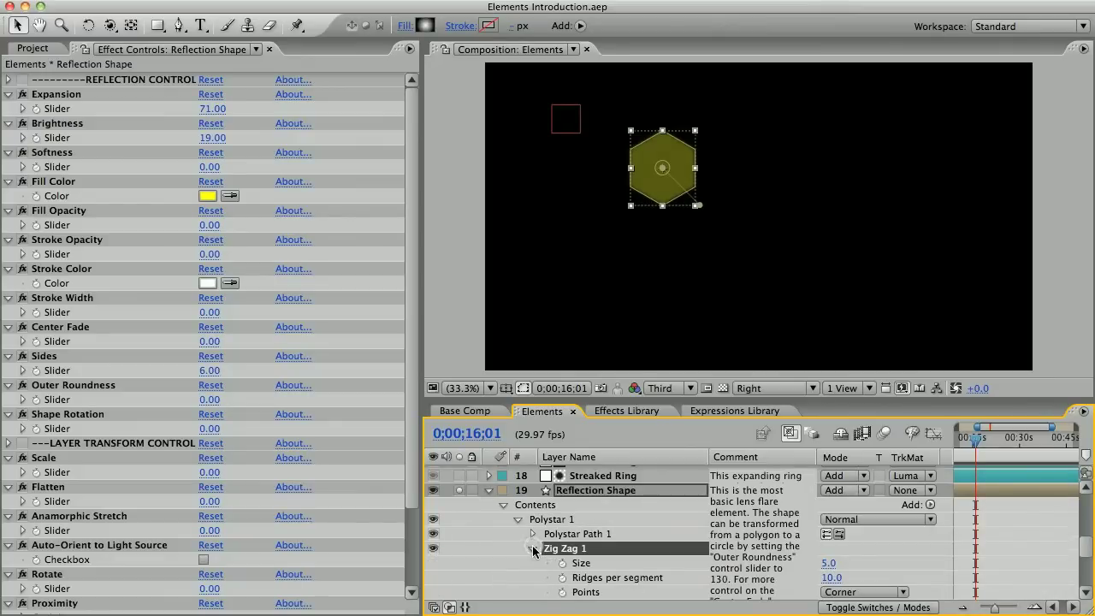
{"action": "left_click_drag", "start_coordinate": [827, 563], "coordinate": [861, 565]}
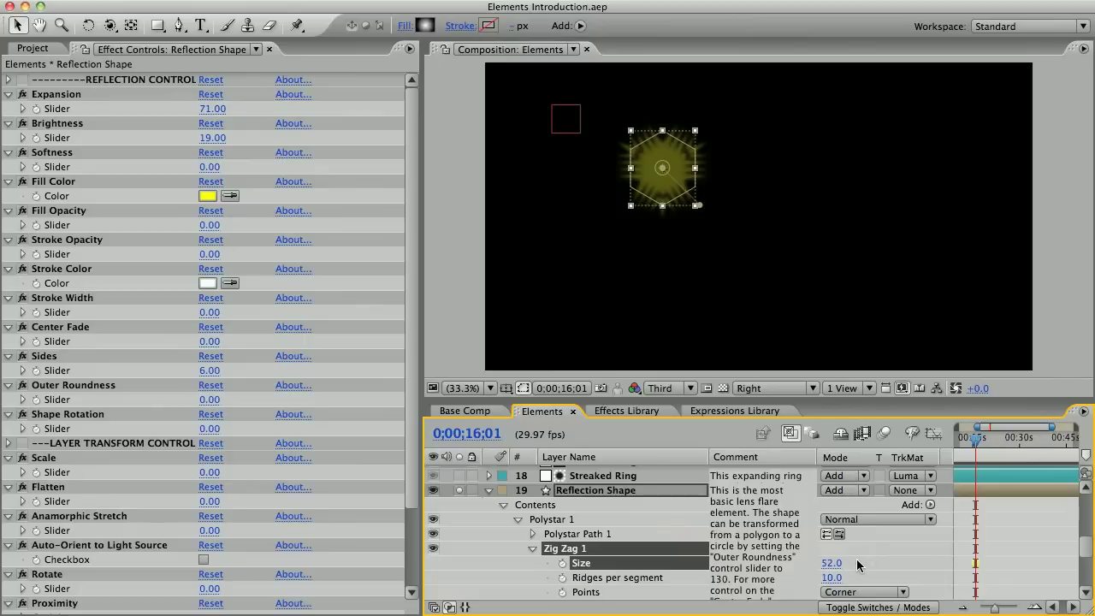
{"action": "key", "text": "super+z"}
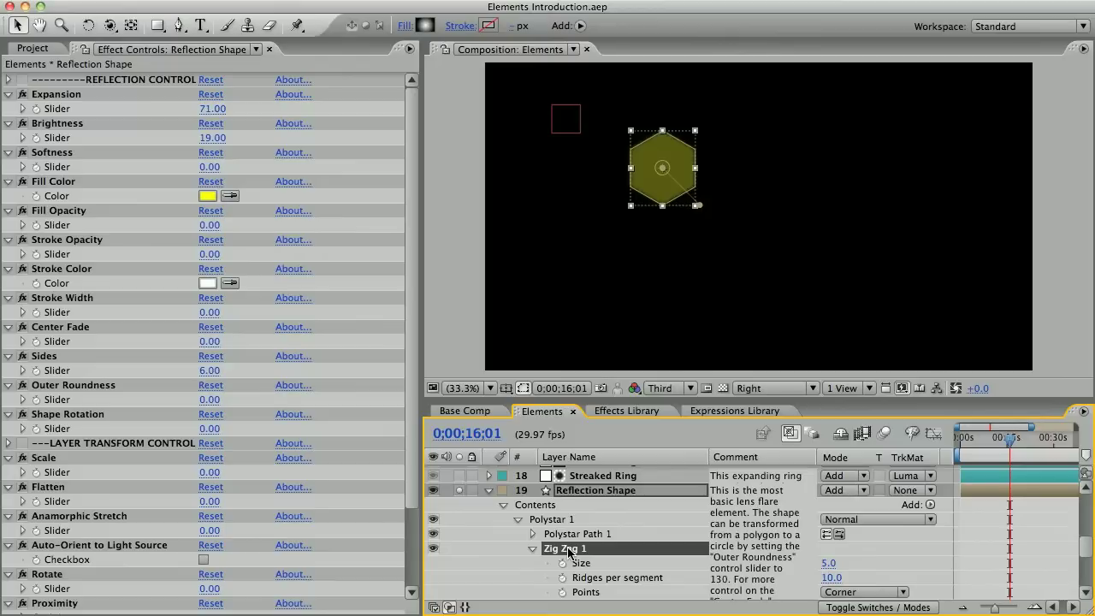
{"action": "key", "text": "Delete"}
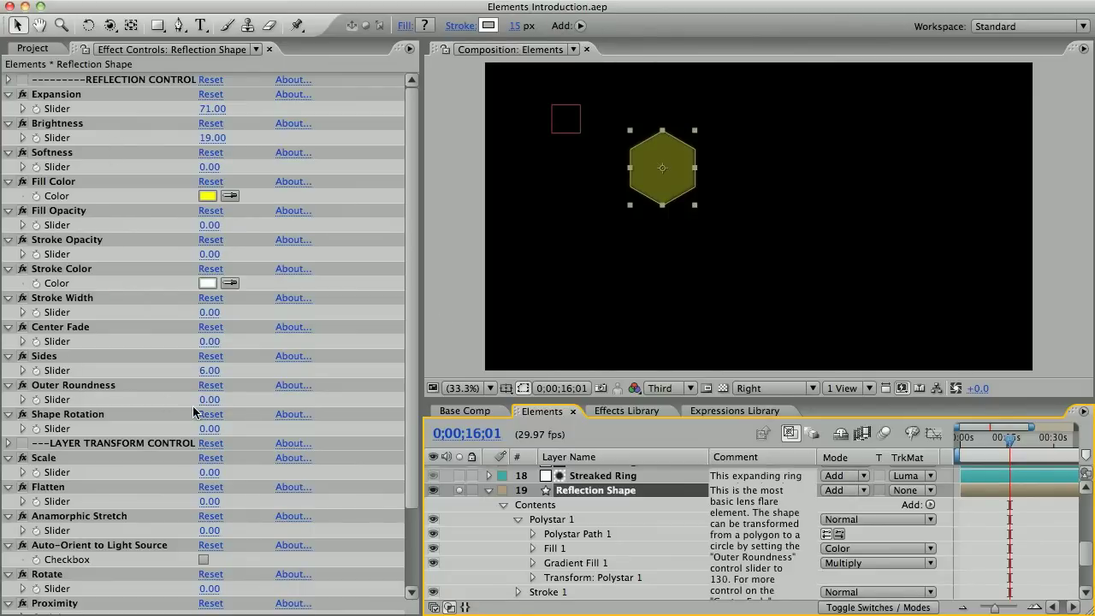
Test Outer Roundness 130 and Sides 3.60 (both undone), set Center Fade to 114, and collapse the layer.
{"action": "left_click", "coordinate": [209, 399]}
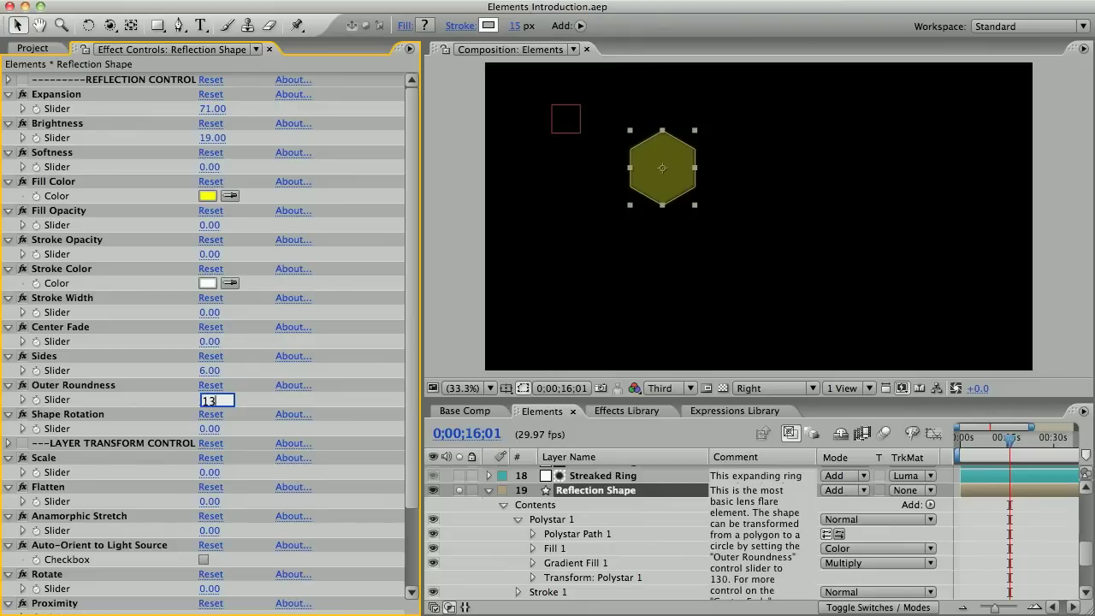
{"action": "type", "text": "130"}
{"action": "key", "text": "Return"}
{"action": "key", "text": "super+z"}
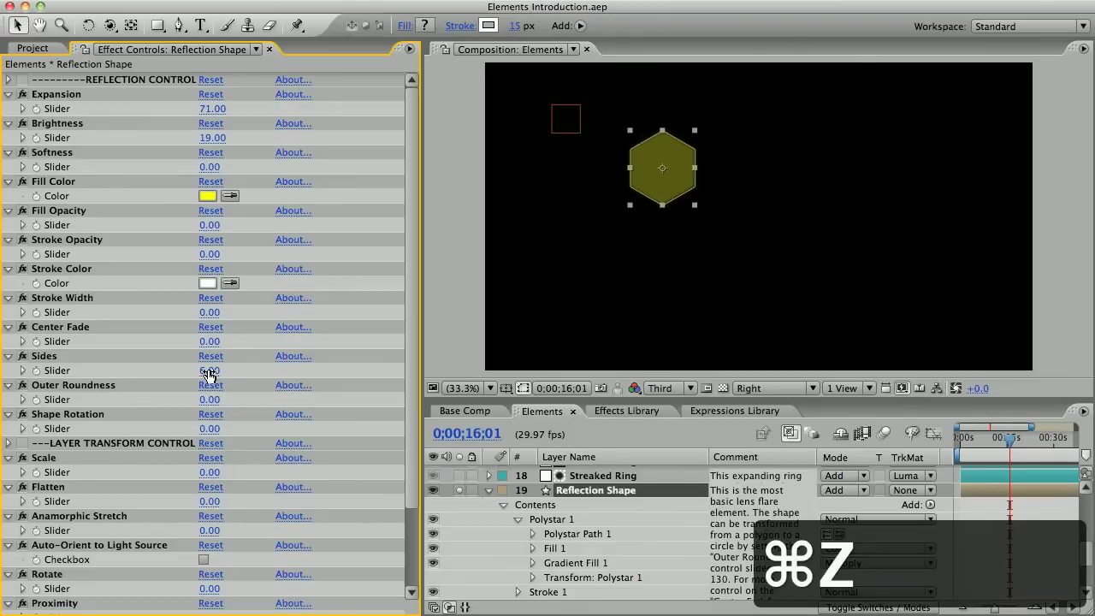
{"action": "left_click_drag", "start_coordinate": [216, 369], "coordinate": [189, 368]}
{"action": "key", "text": "super+z"}
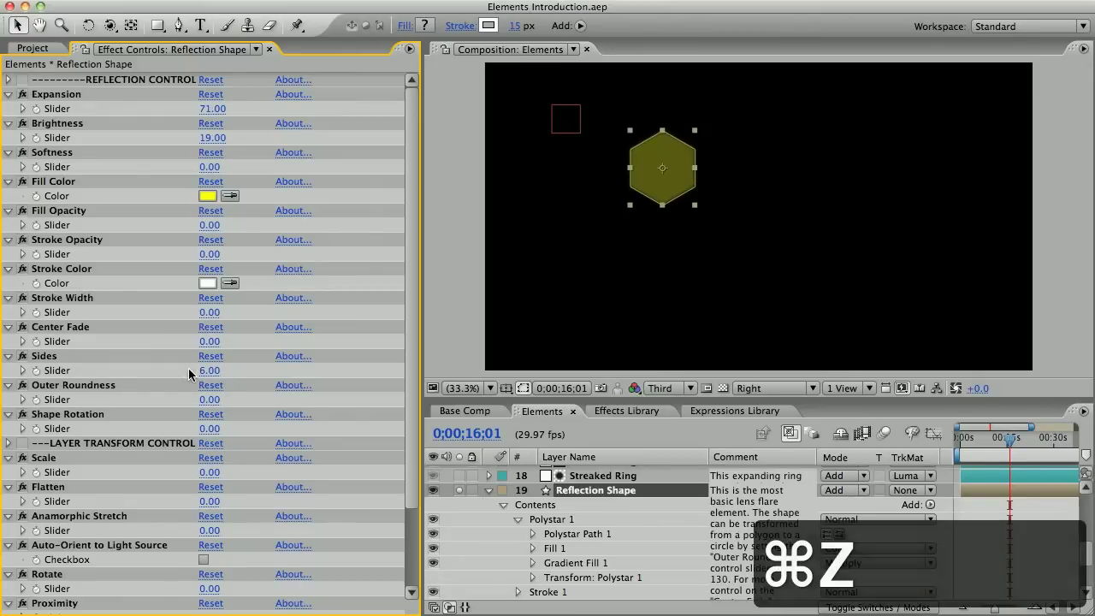
{"action": "left_click_drag", "start_coordinate": [209, 342], "coordinate": [299, 342]}
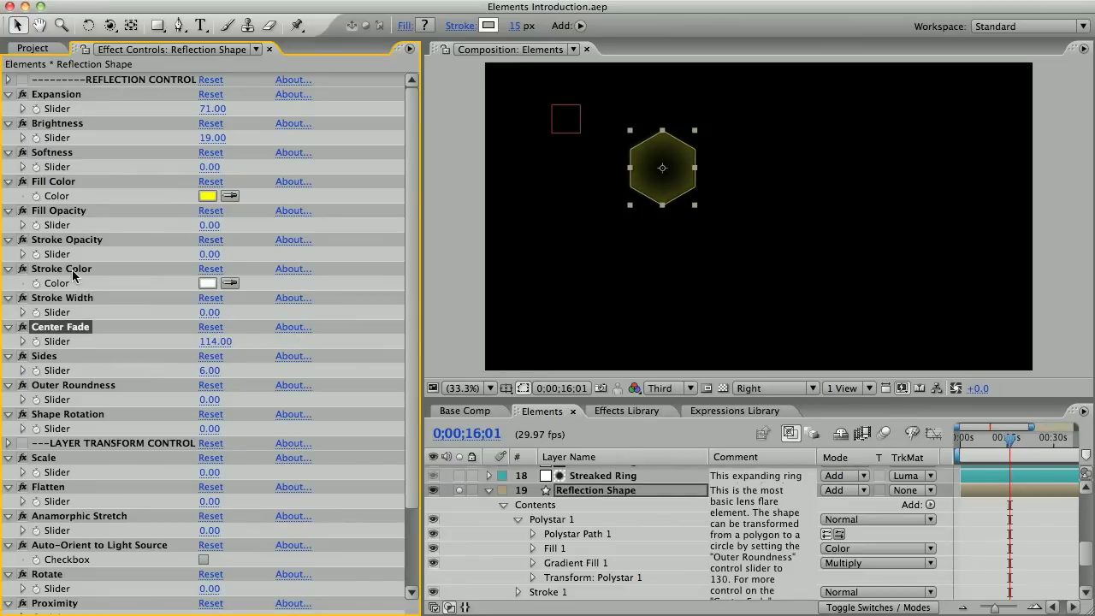
{"action": "left_click", "coordinate": [488, 490]}
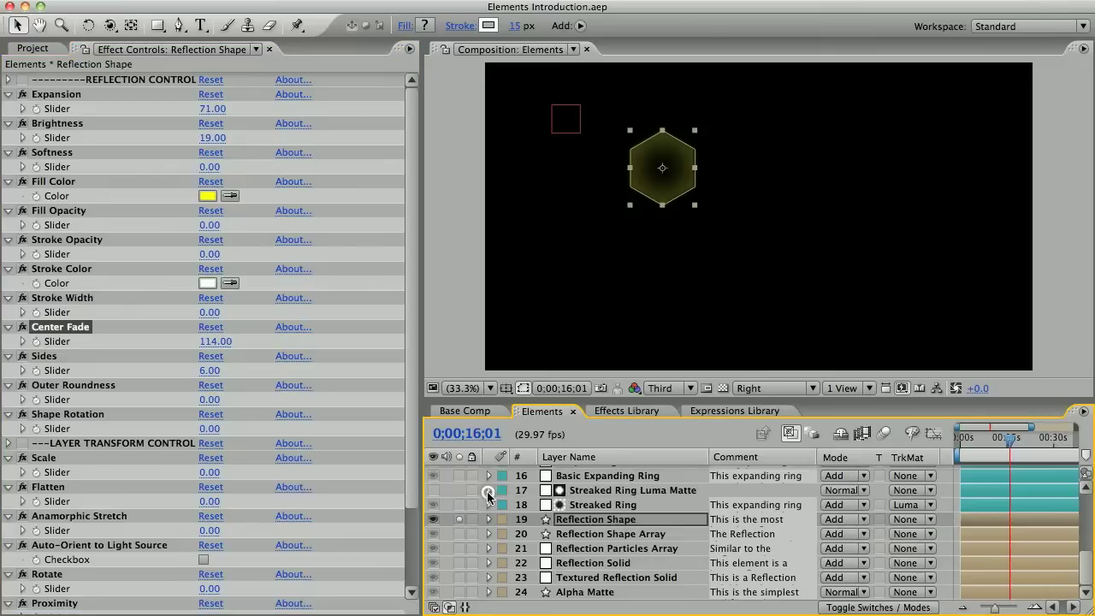
Move the solo from Reflection Shape to Reflection Shape Array and browse its Polystar 1–10 contents.
{"action": "left_click", "coordinate": [459, 534], "text": "alt"}
{"action": "left_click", "coordinate": [587, 535]}
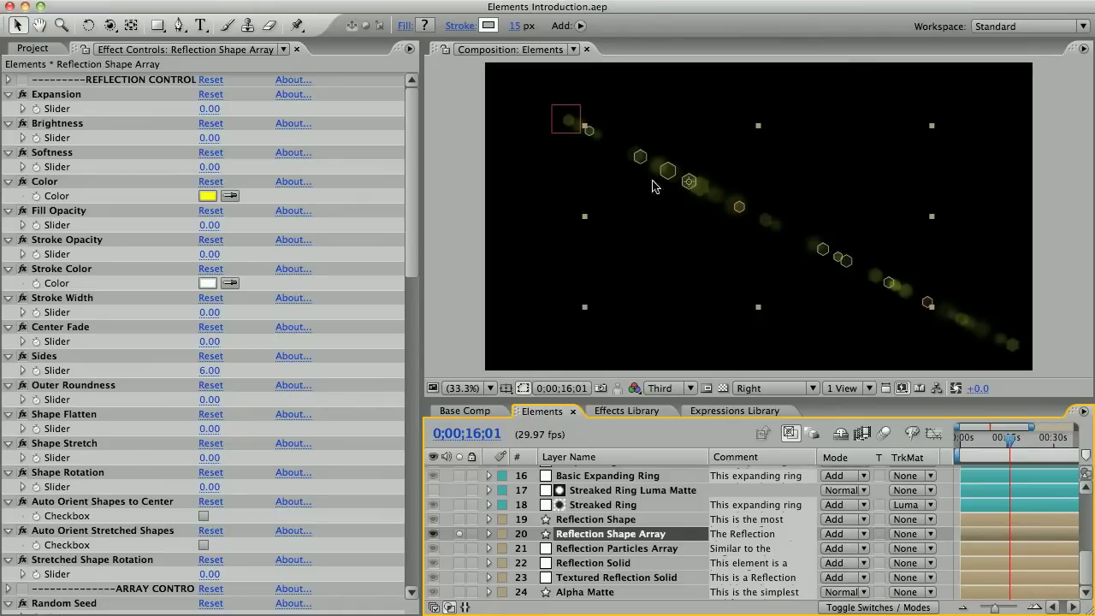
{"action": "left_click", "coordinate": [488, 535]}
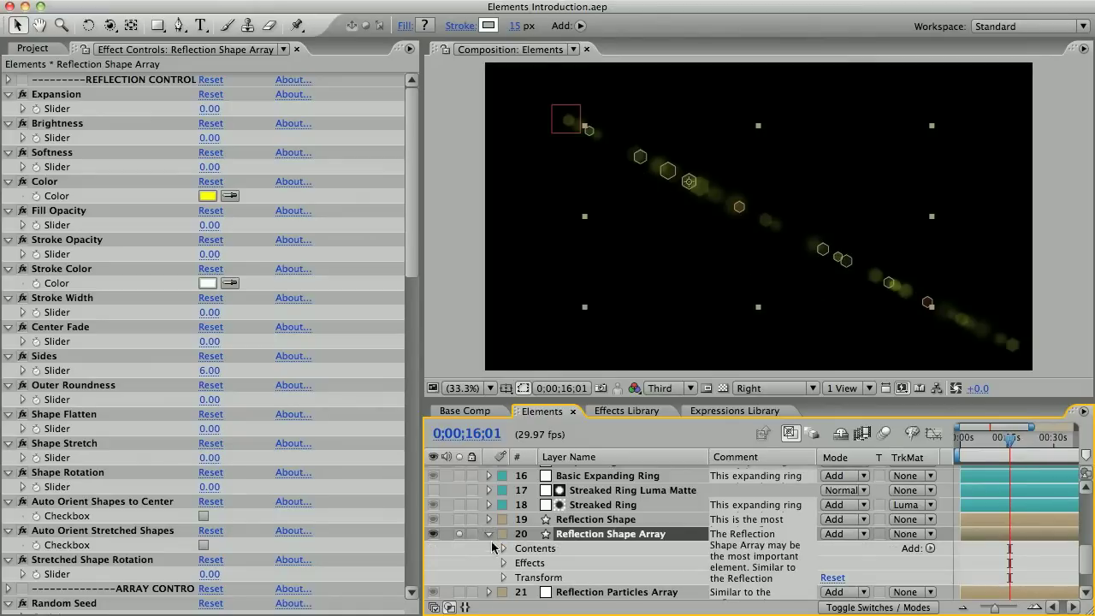
{"action": "left_click", "coordinate": [503, 542]}
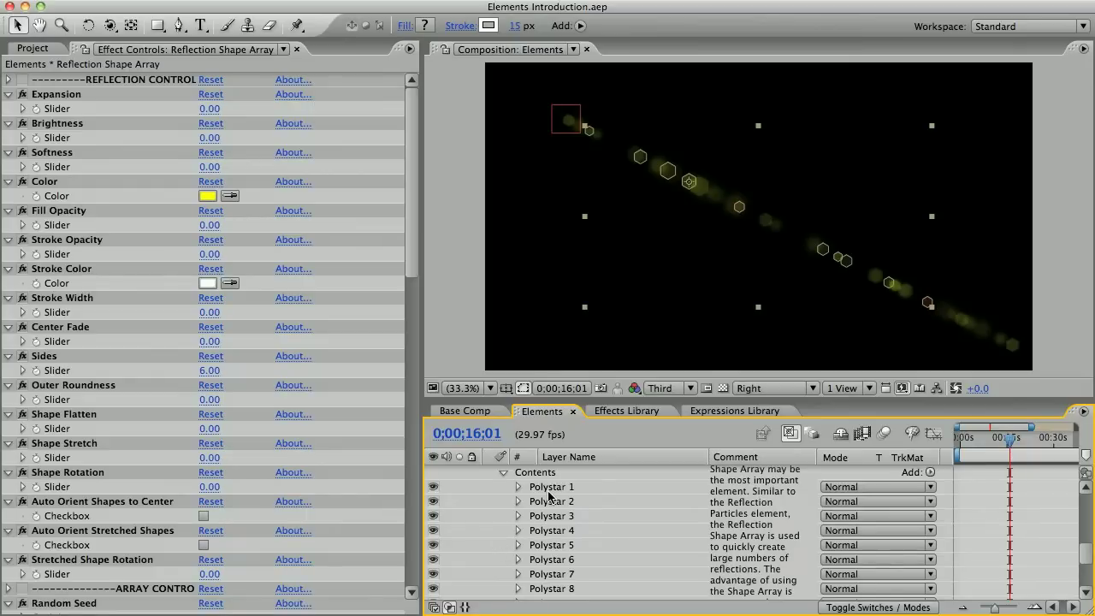
{"action": "scroll", "coordinate": [549, 505], "scroll_direction": "down", "scroll_amount": 4}
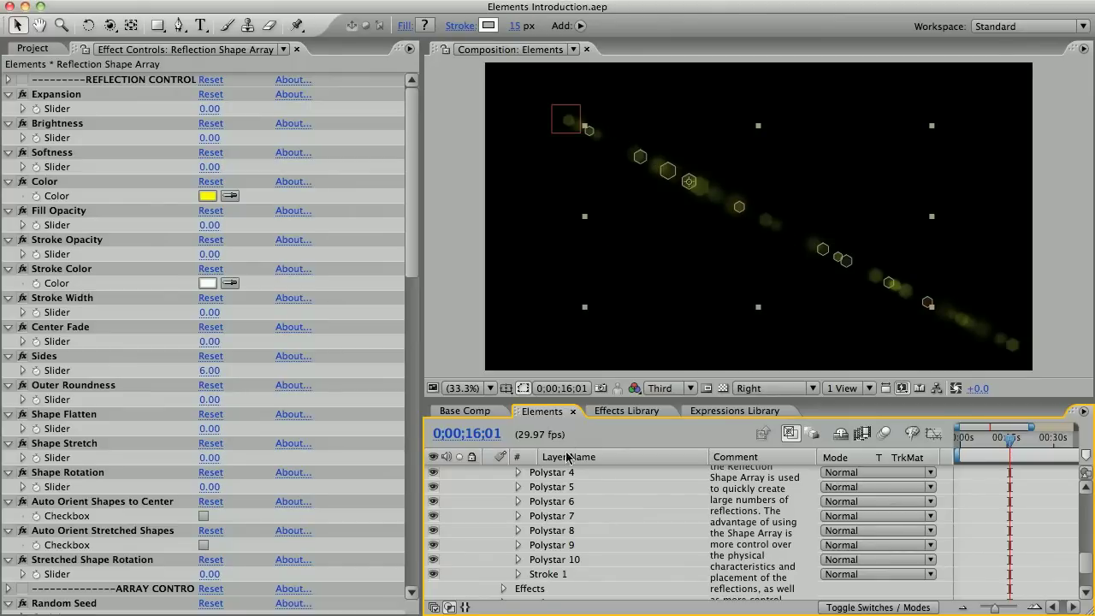
{"action": "scroll", "coordinate": [568, 483], "scroll_direction": "up", "scroll_amount": 5}
{"action": "scroll", "coordinate": [411, 305], "scroll_direction": "down", "scroll_amount": 10}
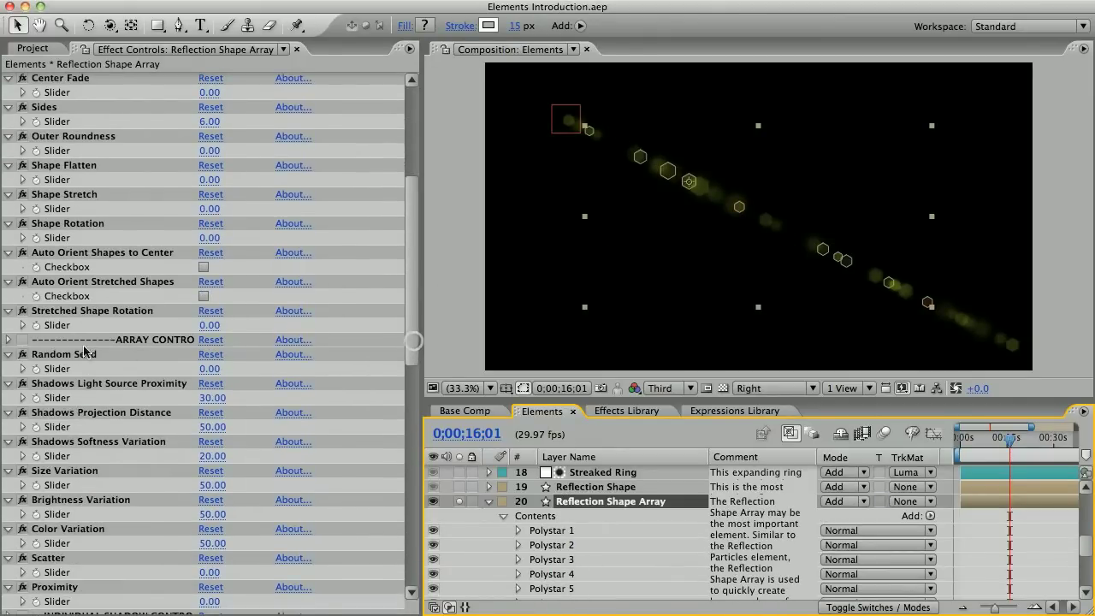
Set Random Seed to 12 and hide Polystar 1, 3 and 4.
{"action": "left_click", "coordinate": [54, 356]}
{"action": "left_click_drag", "start_coordinate": [228, 367], "coordinate": [226, 368]}
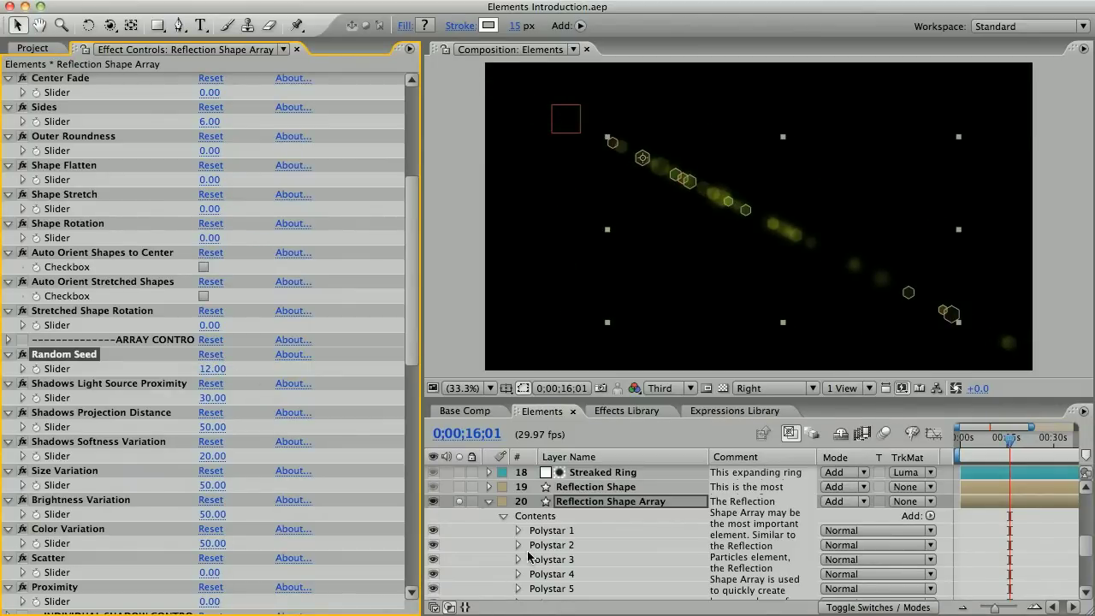
{"action": "left_click", "coordinate": [434, 530]}
{"action": "left_click", "coordinate": [434, 559]}
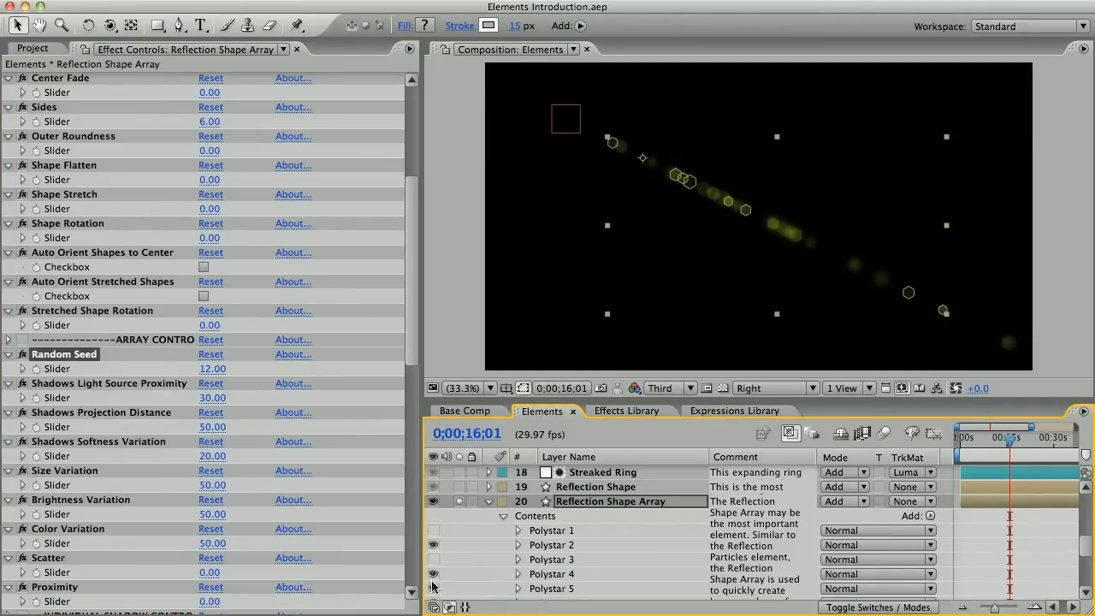
{"action": "left_click", "coordinate": [434, 574]}
Duplicate Polystar 2 as Polystar 11 and select the Reflection Shape Array layer.
{"action": "left_click", "coordinate": [539, 547]}
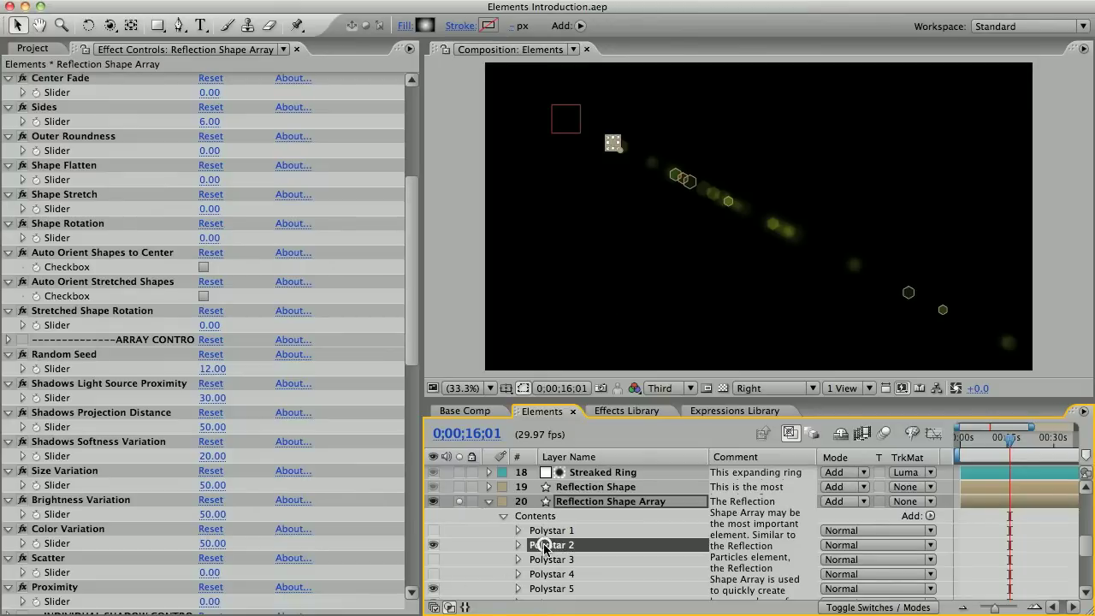
{"action": "key", "text": "super+d"}
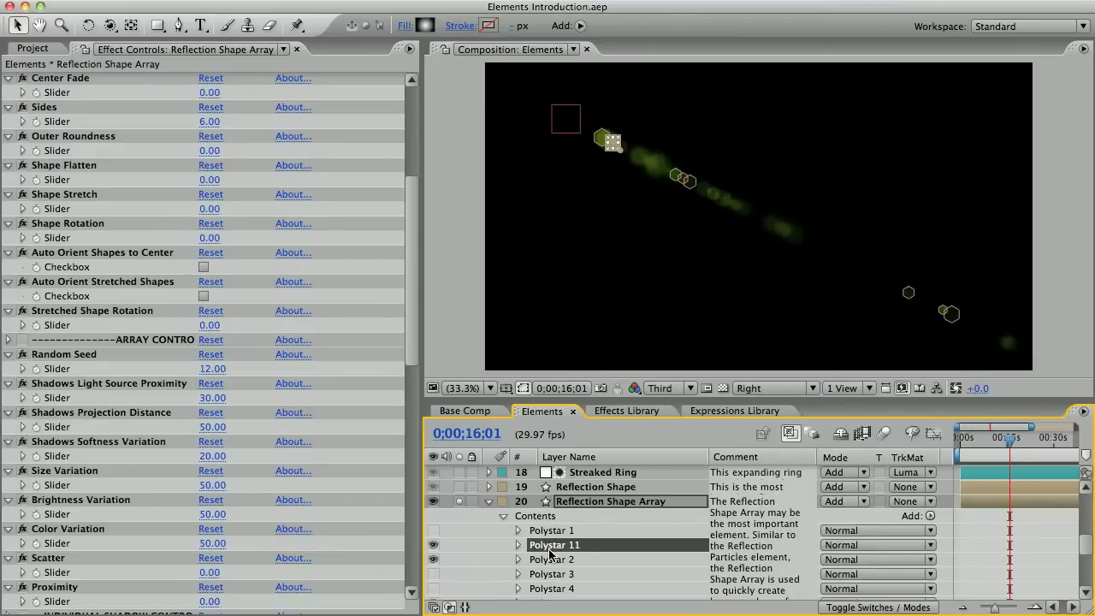
{"action": "left_click", "coordinate": [609, 503]}
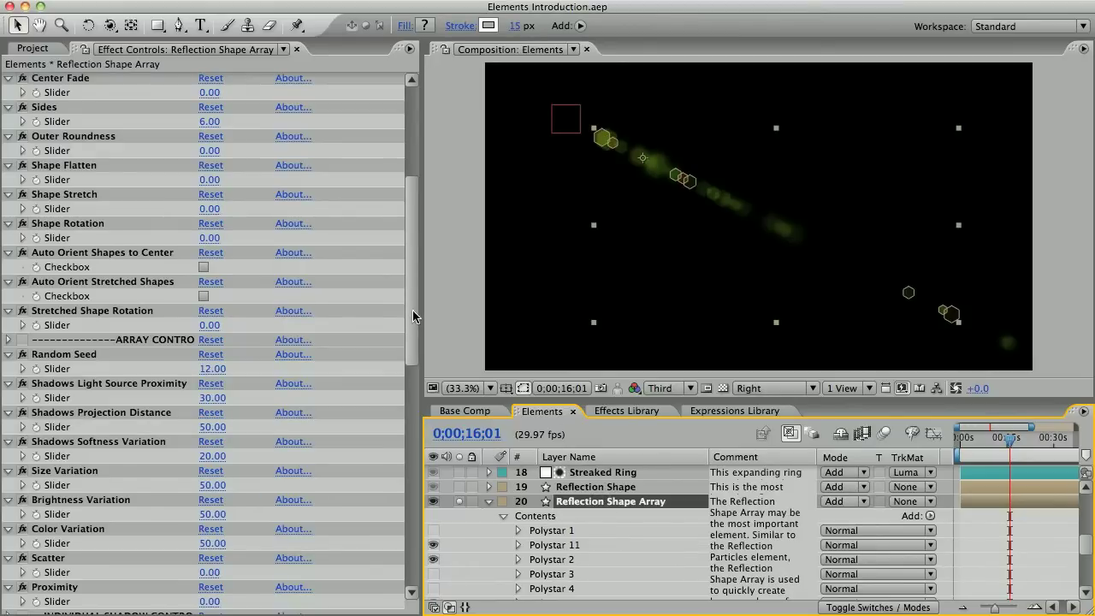
Briefly turn the Radial Shadow 3 and 4 effects on, then off again.
{"action": "left_click_drag", "start_coordinate": [412, 318], "coordinate": [408, 518]}
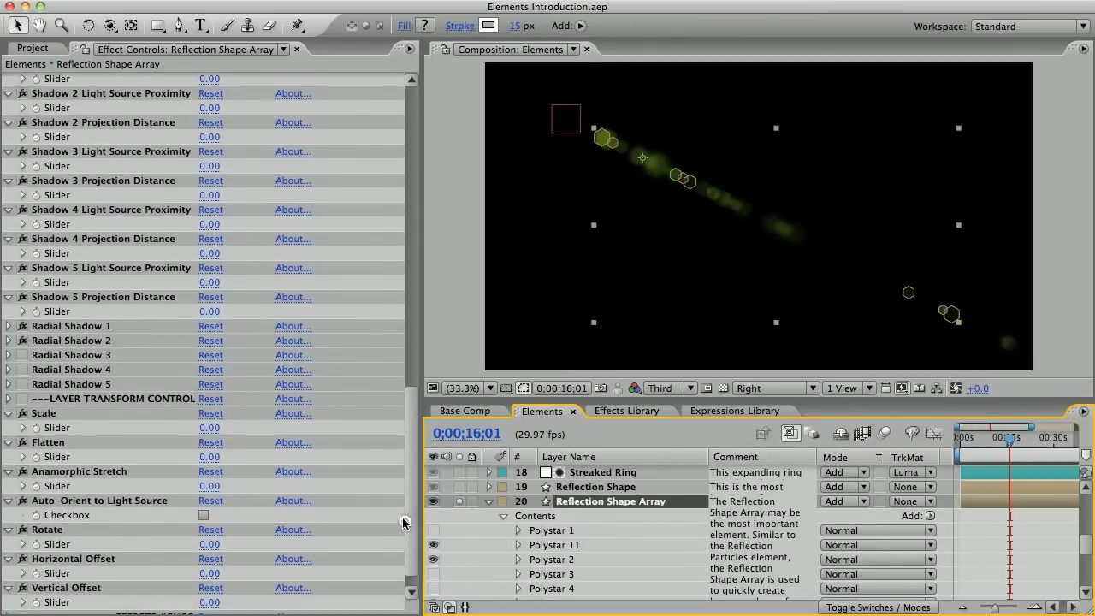
{"action": "left_click", "coordinate": [22, 355]}
{"action": "left_click", "coordinate": [23, 369]}
{"action": "left_click", "coordinate": [22, 370]}
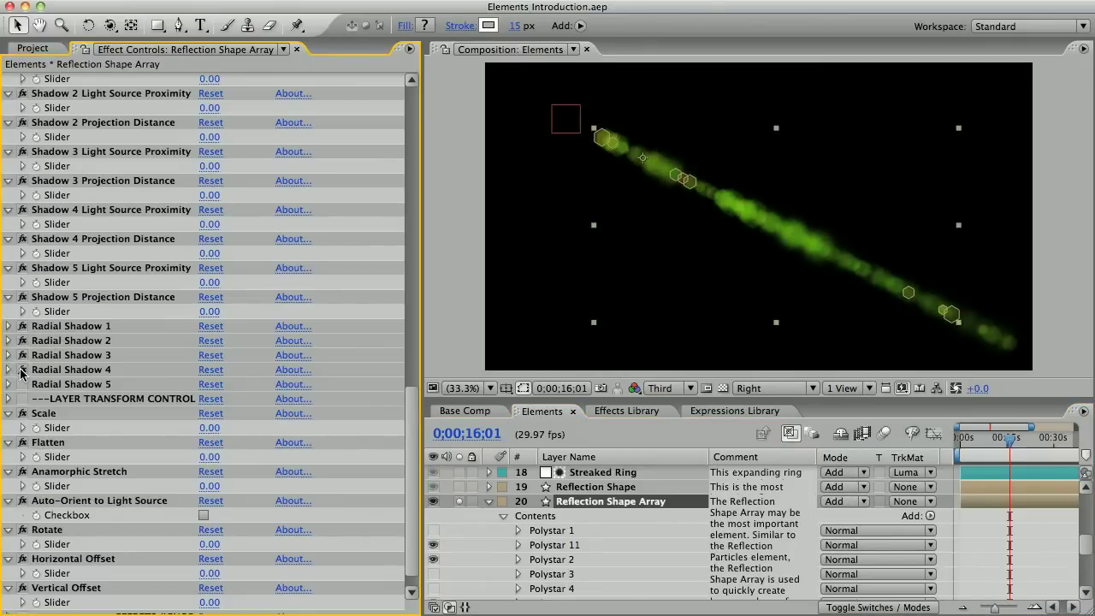
{"action": "left_click", "coordinate": [22, 355]}
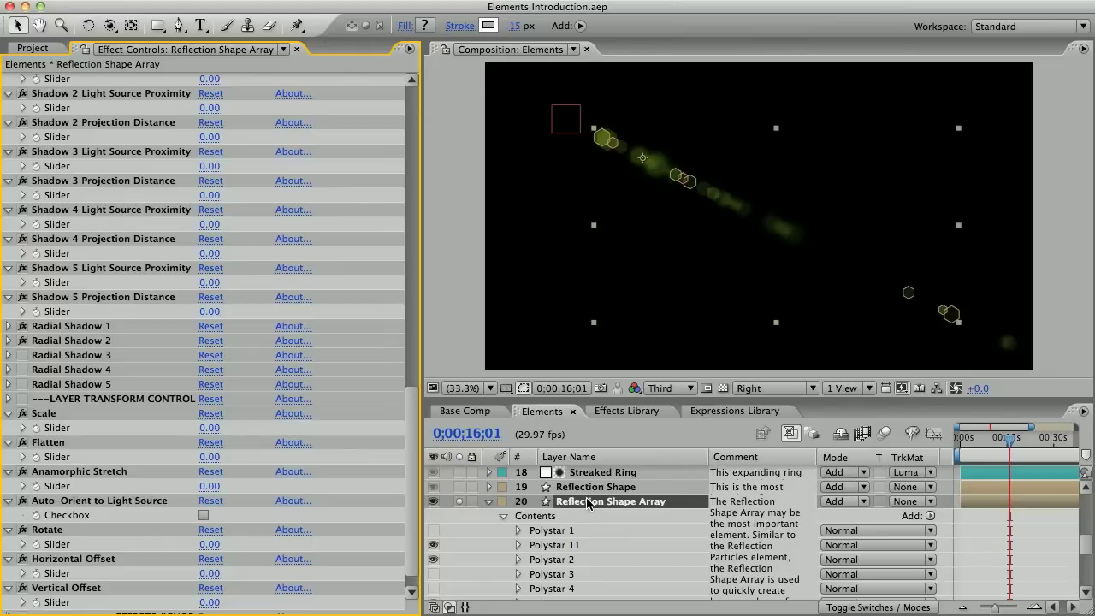
Set Shadows Softness Variation to -14 and Proximity to 18 for larger, spread-out hexagons.
{"action": "left_click_drag", "start_coordinate": [412, 425], "coordinate": [405, 231]}
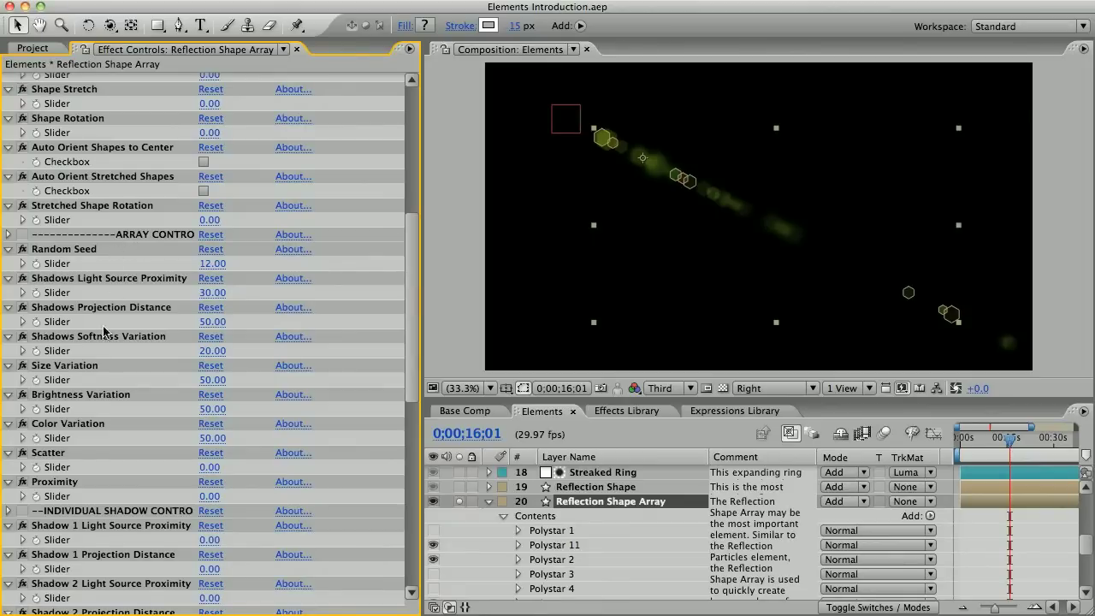
{"action": "left_click_drag", "start_coordinate": [207, 351], "coordinate": [321, 389]}
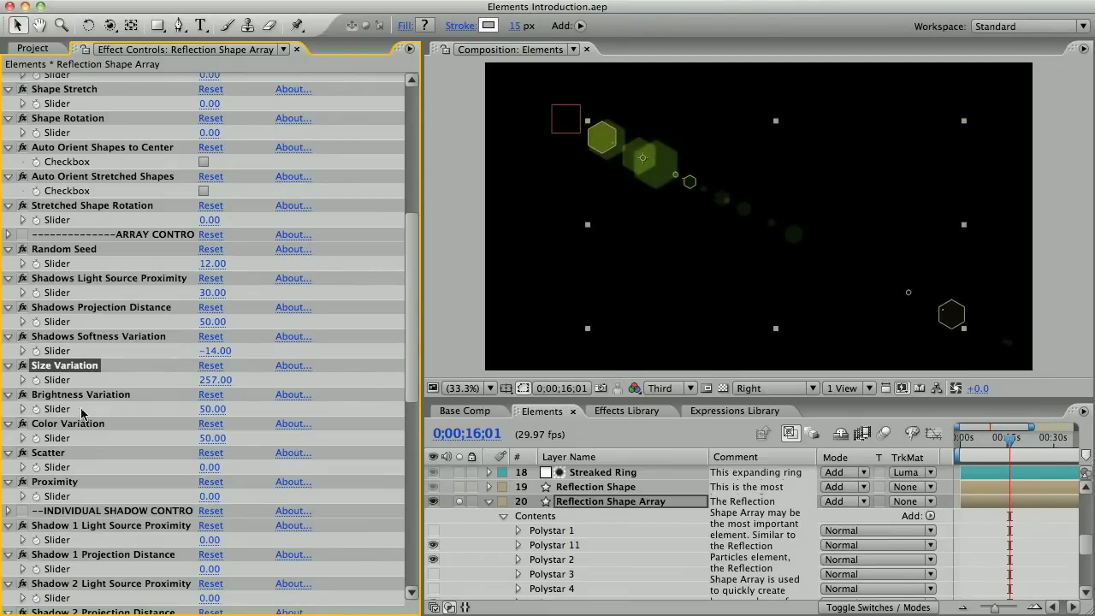
{"action": "left_click_drag", "start_coordinate": [205, 496], "coordinate": [185, 470]}
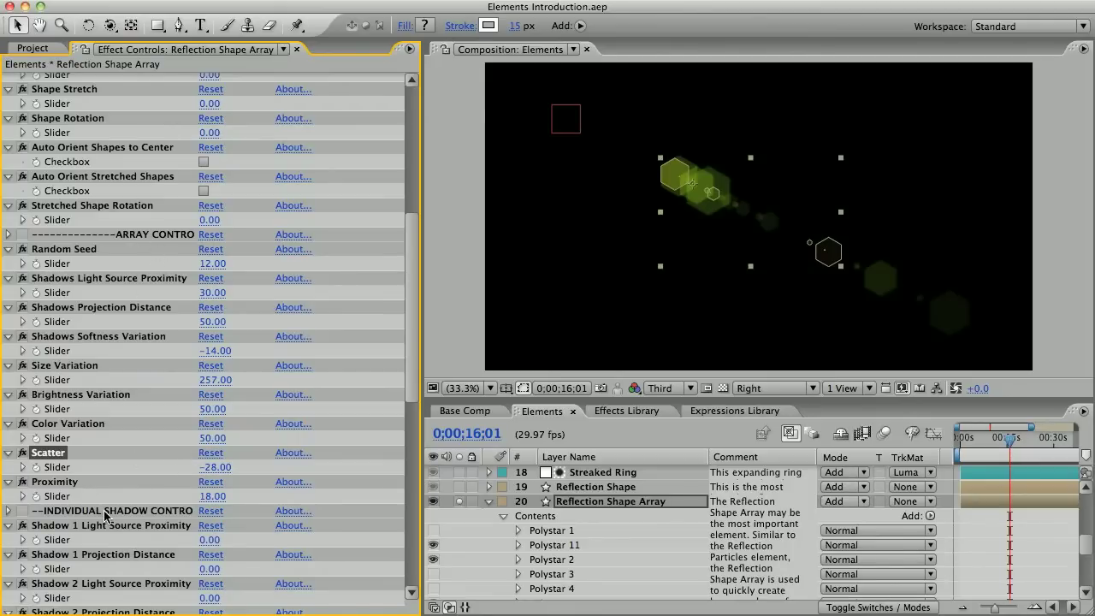
{"action": "left_click_drag", "start_coordinate": [409, 363], "coordinate": [409, 466]}
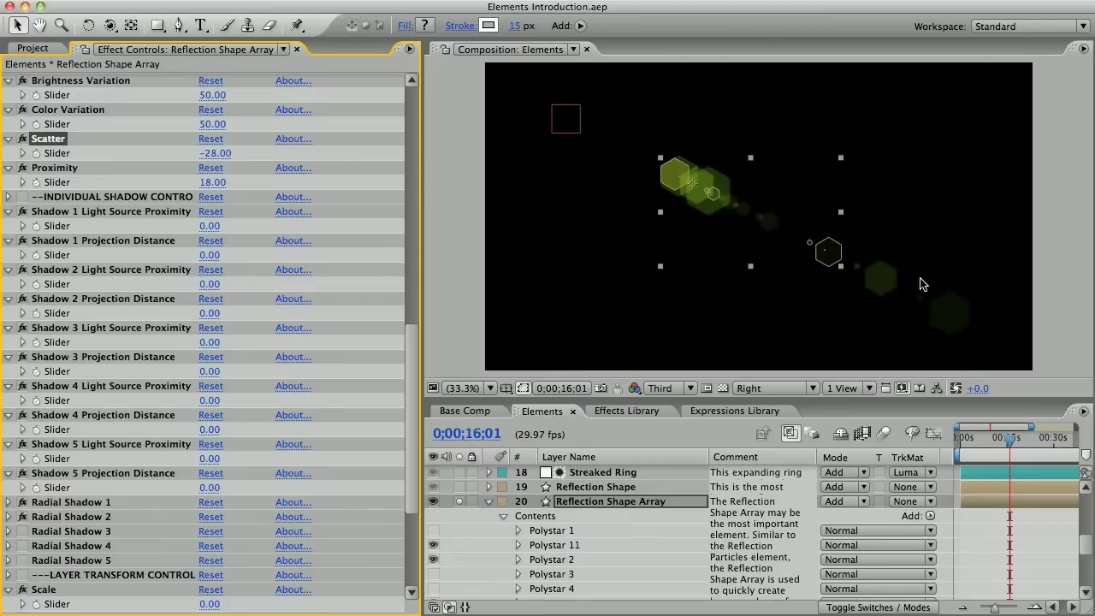
Hide Reflection Shape Array, solo Reflection Particles Array, and nudge the control layer left.
{"action": "left_click", "coordinate": [434, 501]}
{"action": "left_click", "coordinate": [487, 501]}
{"action": "left_click", "coordinate": [585, 550]}
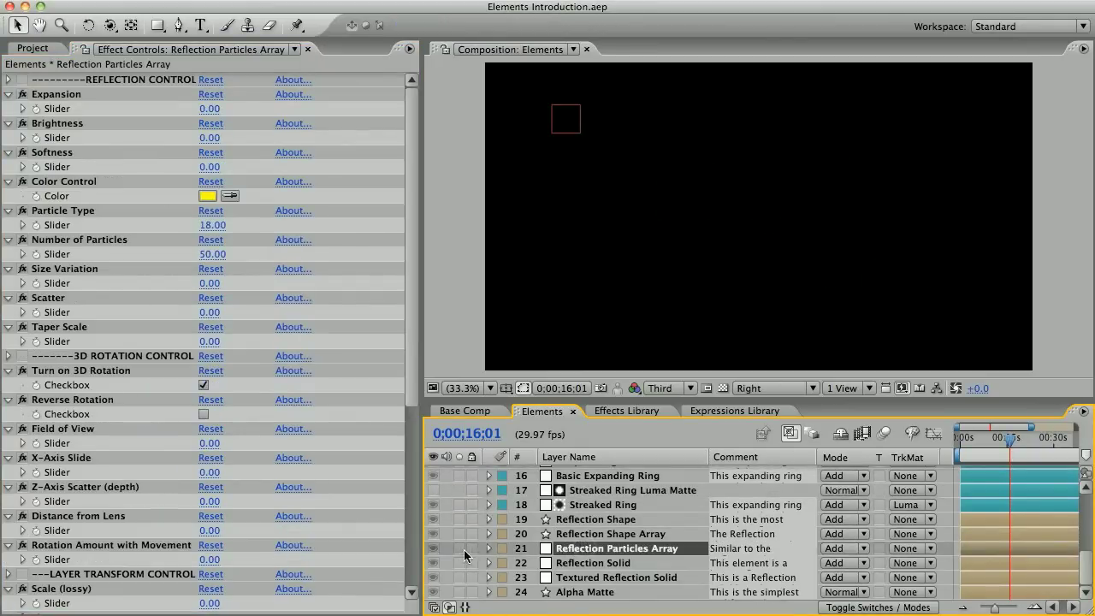
{"action": "left_click", "coordinate": [461, 549]}
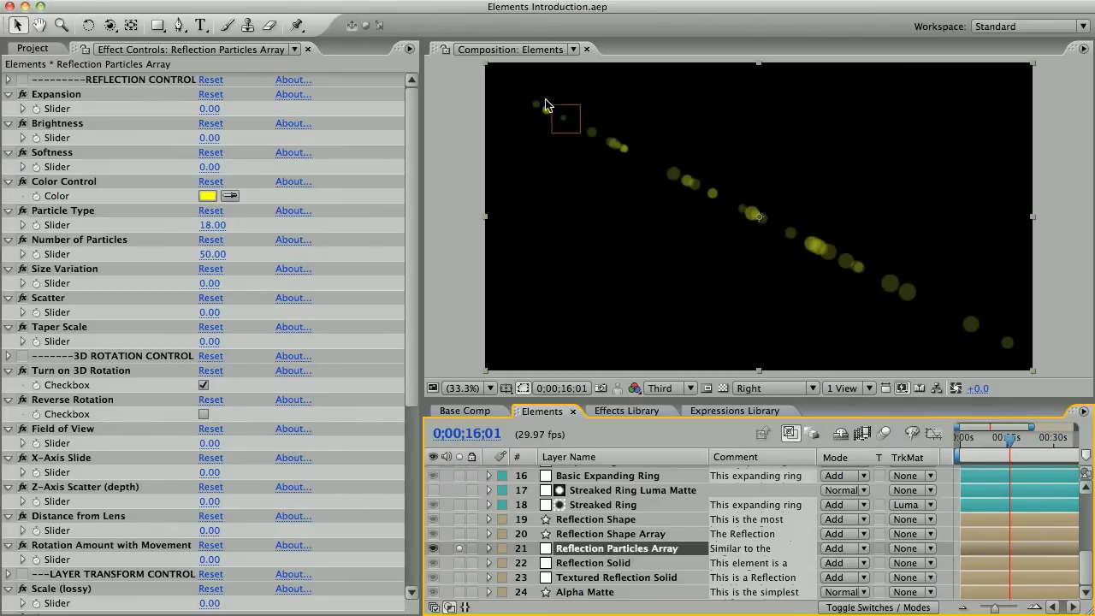
{"action": "left_click", "coordinate": [454, 120]}
{"action": "left_click", "coordinate": [574, 114]}
{"action": "mouse_move", "coordinate": [575, 114]}
{"action": "left_mouse_down"}
{"action": "mouse_move", "coordinate": [667, 162]}
{"action": "mouse_move", "coordinate": [897, 225]}
{"action": "mouse_move", "coordinate": [860, 152]}
{"action": "mouse_move", "coordinate": [693, 108]}
{"action": "mouse_move", "coordinate": [590, 105]}
{"action": "mouse_move", "coordinate": [684, 164]}
{"action": "mouse_move", "coordinate": [551, 113]}
{"action": "left_mouse_up"}
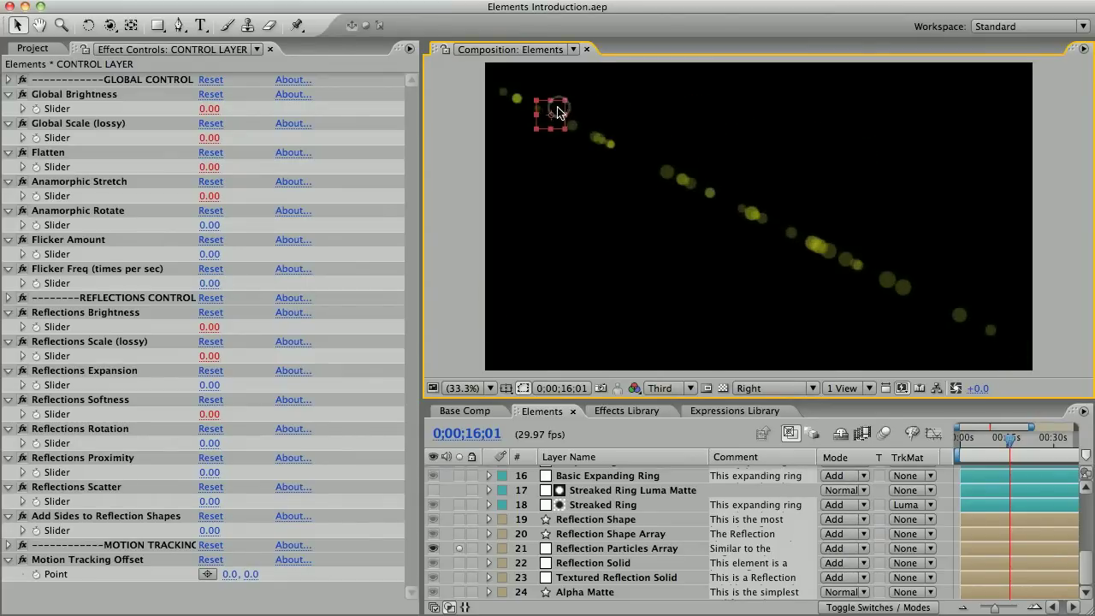
Set Reflection Particles Array's Particle Type to 18 and enable Turn on 3D Rotation.
{"action": "left_click", "coordinate": [633, 548]}
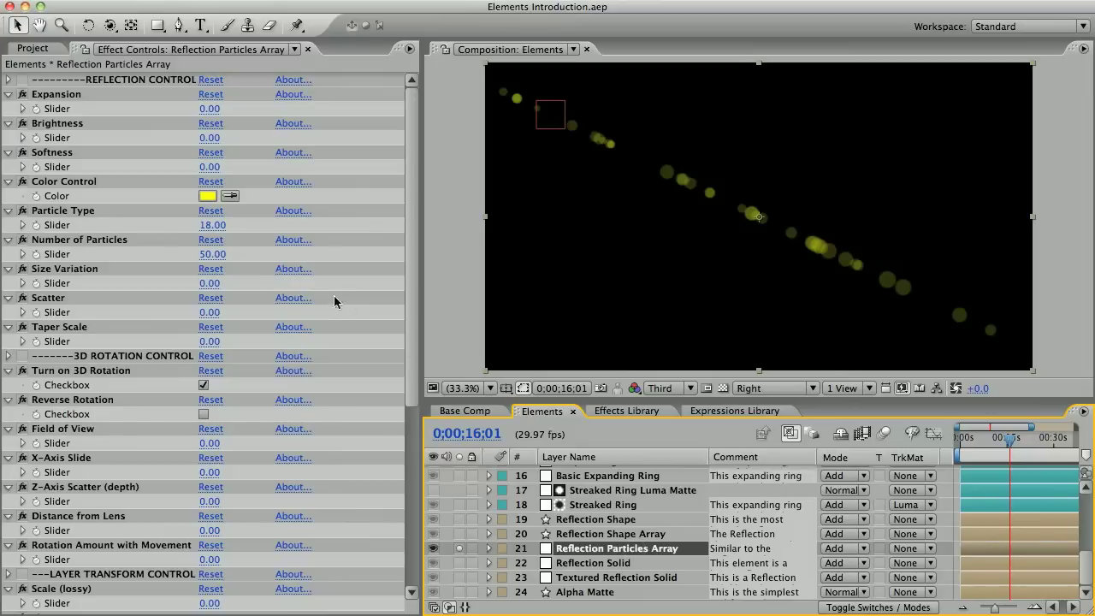
{"action": "left_click_drag", "start_coordinate": [212, 224], "coordinate": [224, 224]}
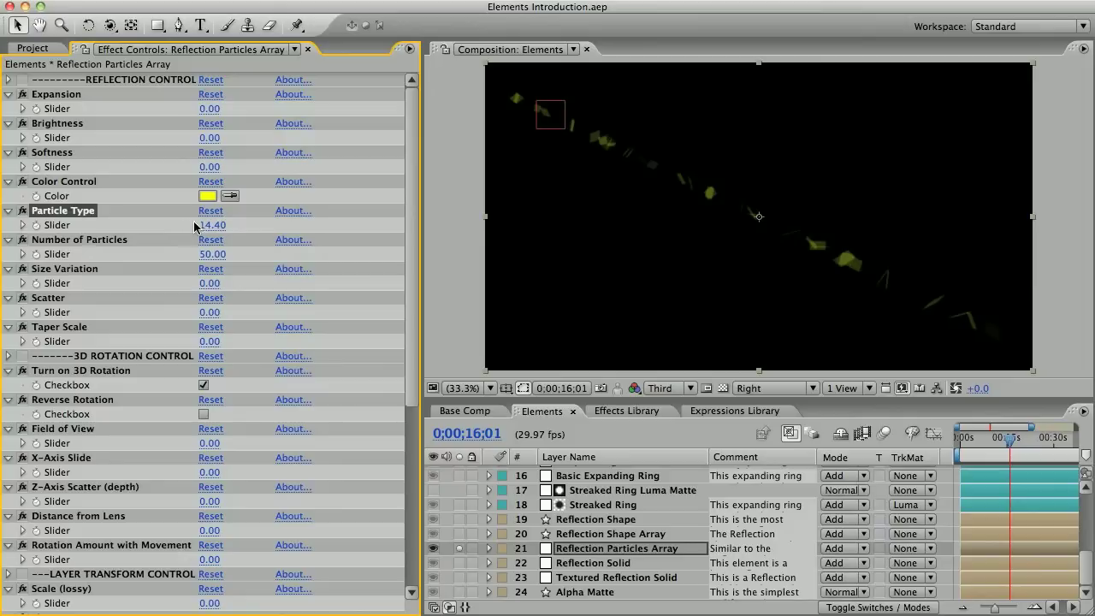
{"action": "left_click", "coordinate": [213, 224]}
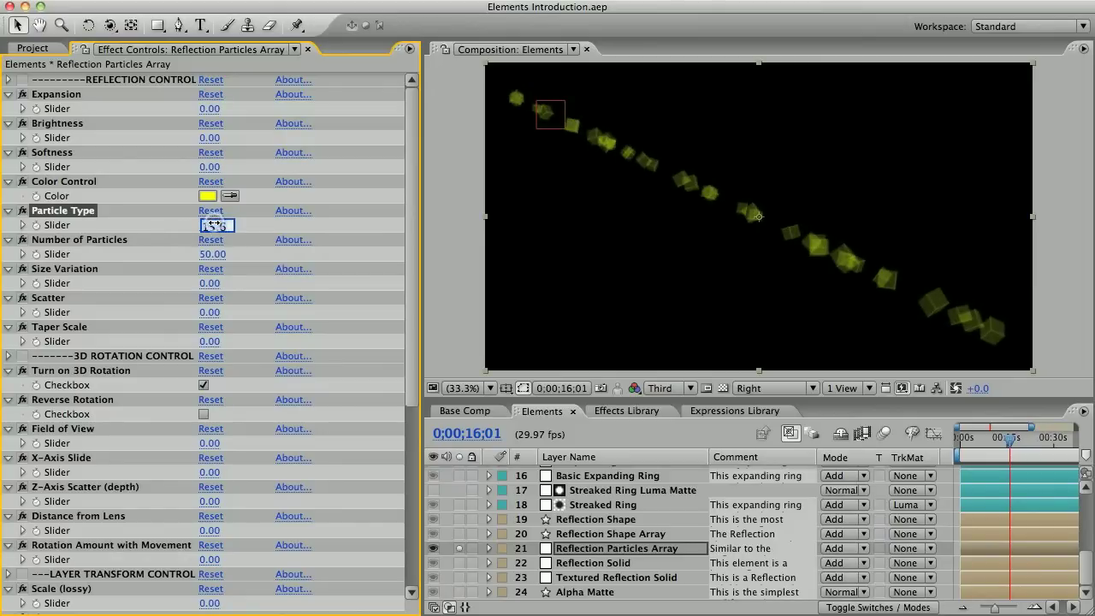
{"action": "type", "text": "18"}
{"action": "key", "text": "Return"}
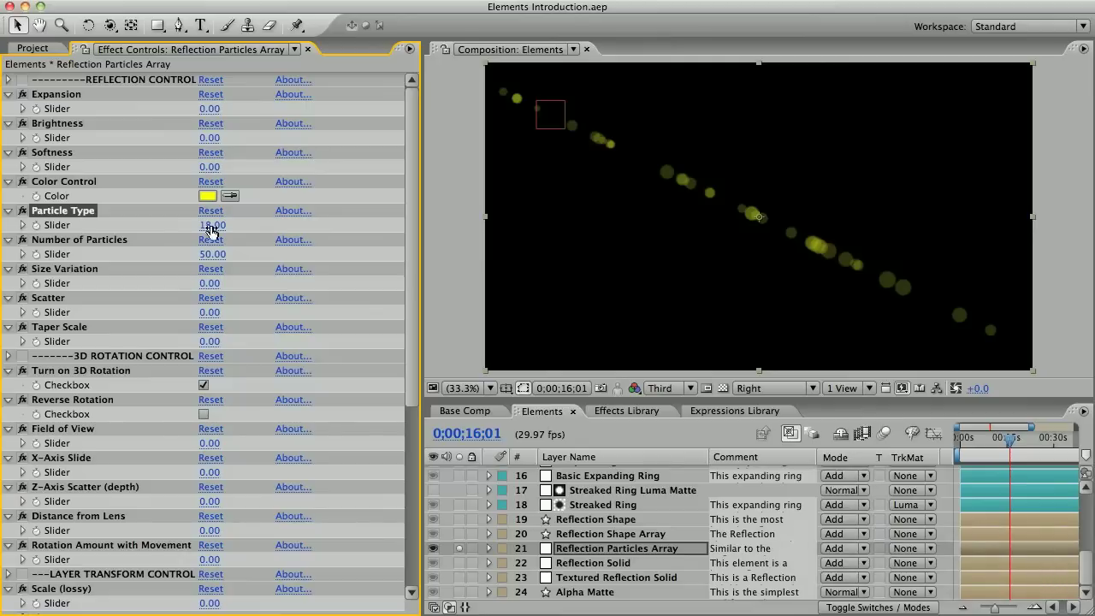
{"action": "left_click", "coordinate": [204, 385]}
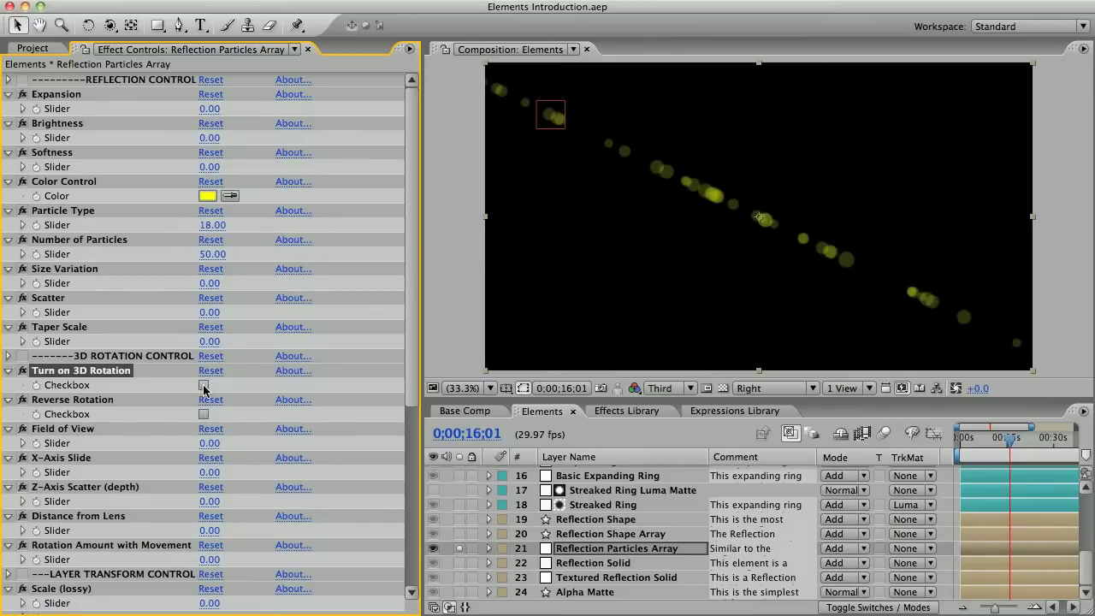
{"action": "scroll", "coordinate": [581, 491], "scroll_direction": "up", "scroll_amount": 5}
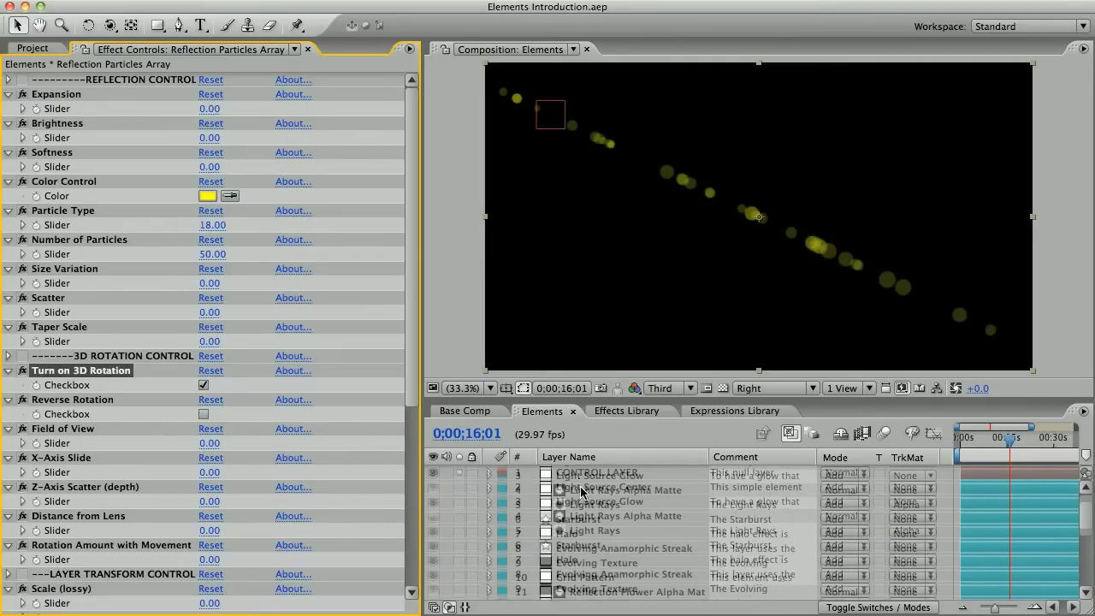
Move the CONTROL LAYER to the lower left so the particle streak rises to the upper right.
{"action": "left_click", "coordinate": [580, 472]}
{"action": "mouse_move", "coordinate": [566, 111]}
{"action": "left_mouse_down"}
{"action": "mouse_move", "coordinate": [734, 186]}
{"action": "mouse_move", "coordinate": [767, 181]}
{"action": "mouse_move", "coordinate": [767, 205]}
{"action": "mouse_move", "coordinate": [702, 220]}
{"action": "mouse_move", "coordinate": [595, 319]}
{"action": "left_mouse_up"}
{"action": "left_click", "coordinate": [1086, 589]}
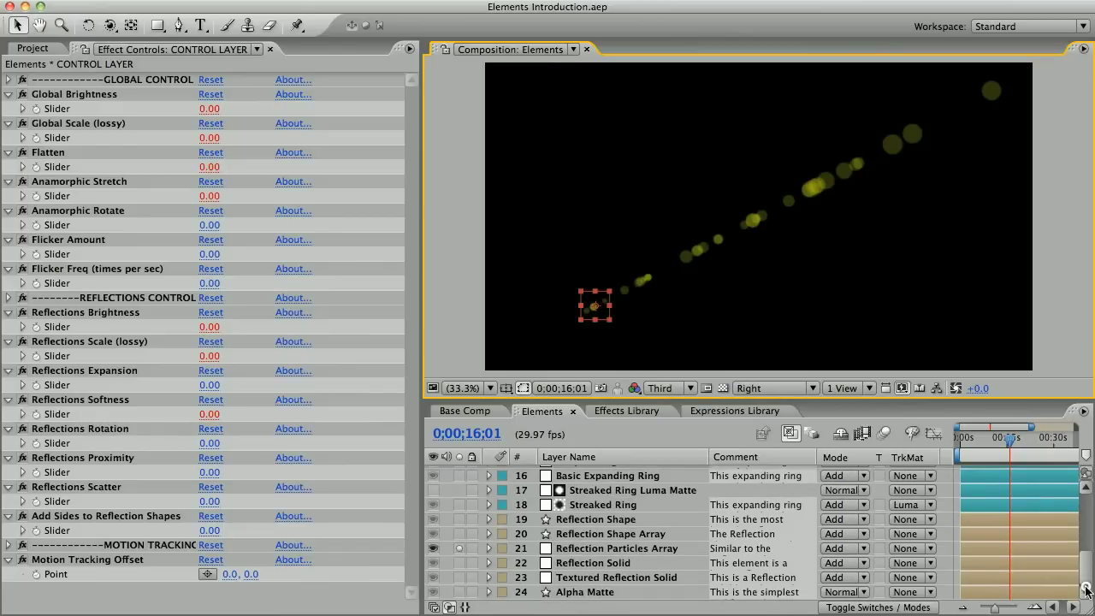
{"action": "left_click", "coordinate": [601, 548]}
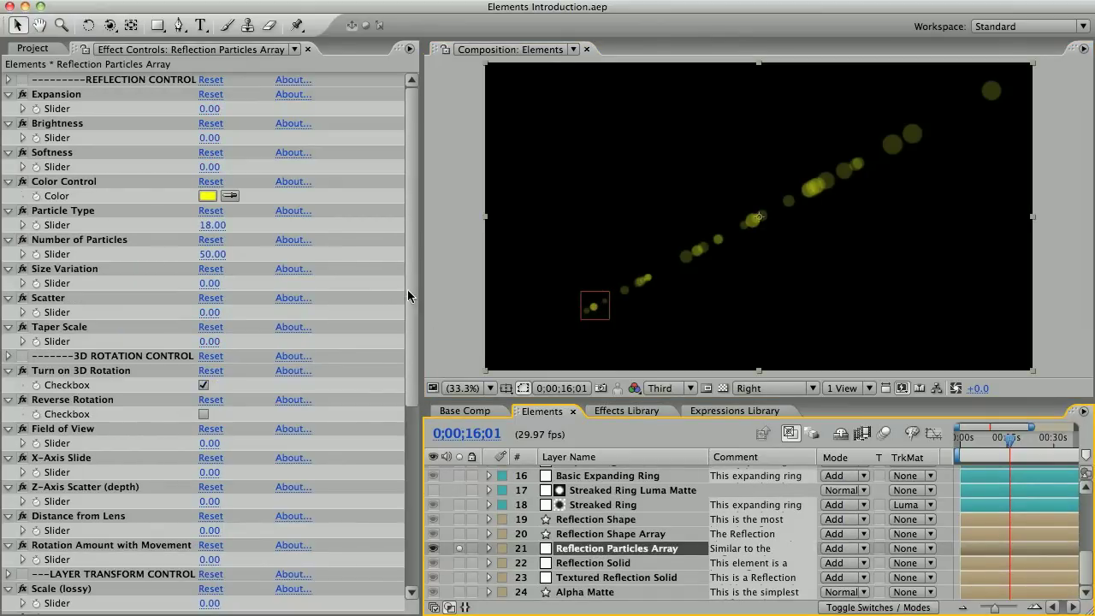
{"action": "left_click_drag", "start_coordinate": [408, 295], "coordinate": [411, 495]}
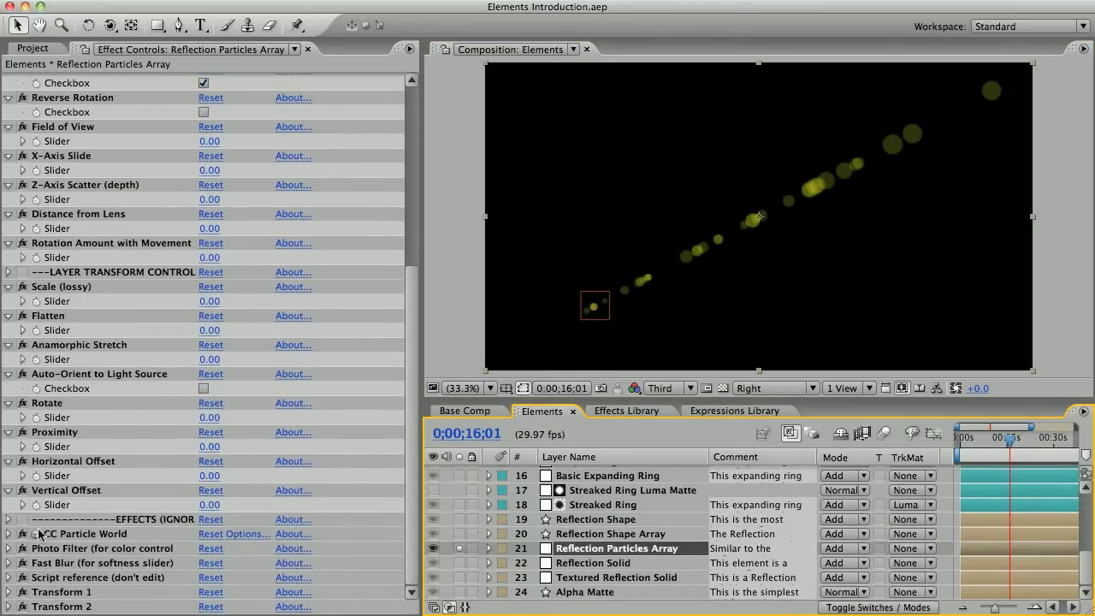
Expand CC Particle World's Particle and Texture settings, then solo Reflection Particles Array.
{"action": "left_click", "coordinate": [9, 534]}
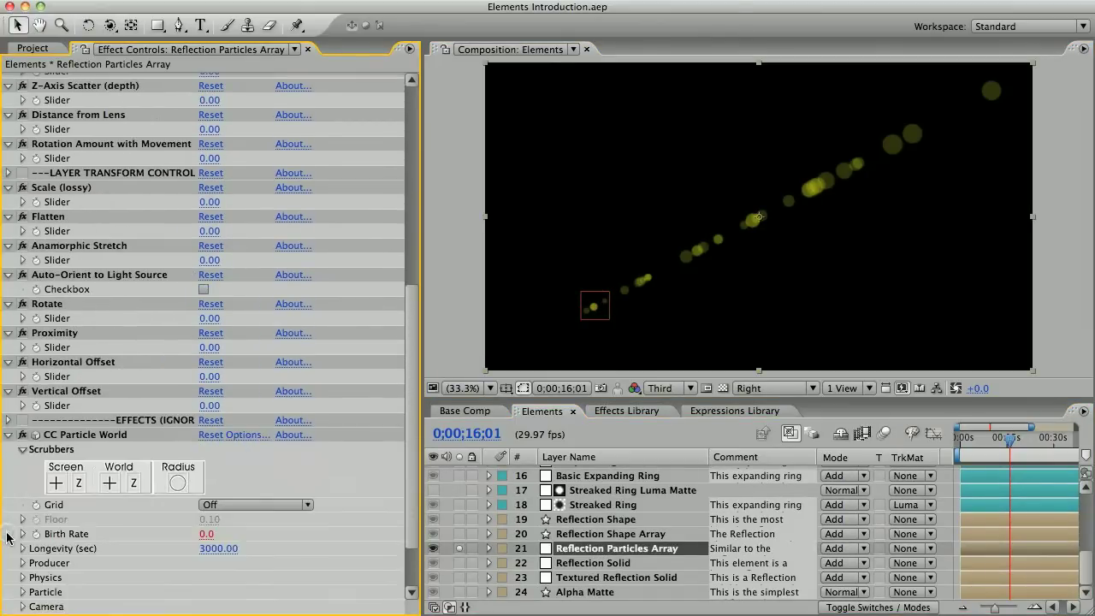
{"action": "left_click", "coordinate": [23, 591]}
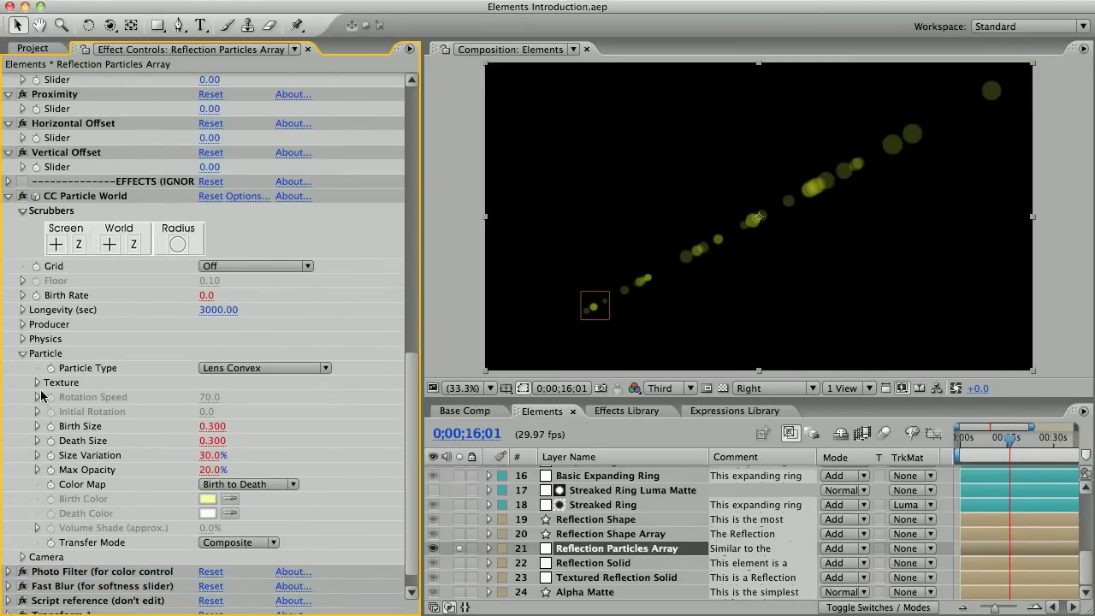
{"action": "left_click", "coordinate": [36, 382]}
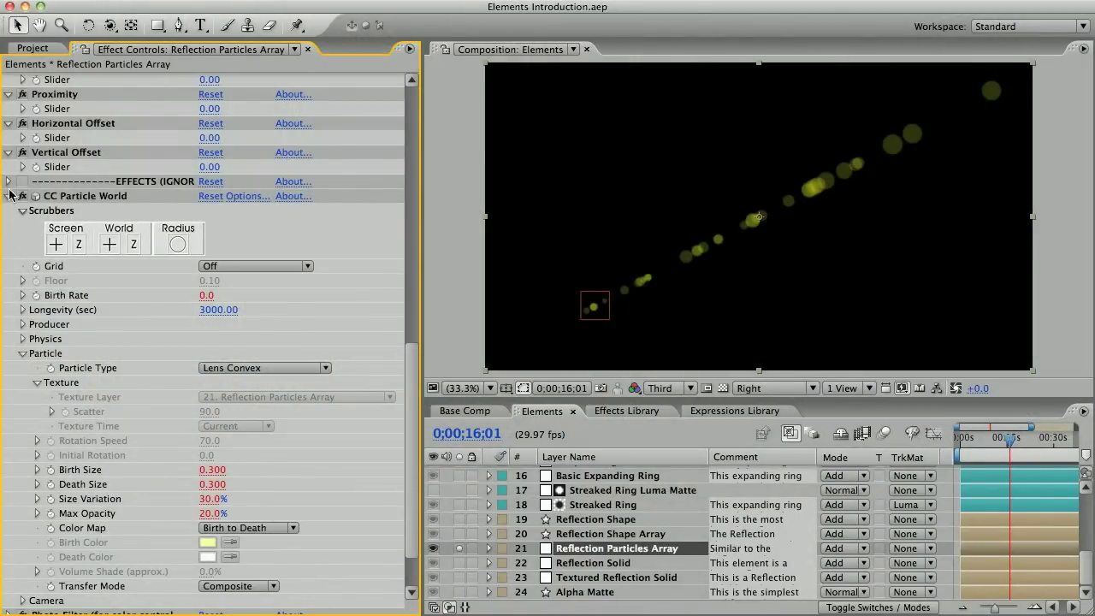
{"action": "left_click", "coordinate": [9, 196]}
{"action": "left_click", "coordinate": [460, 548]}
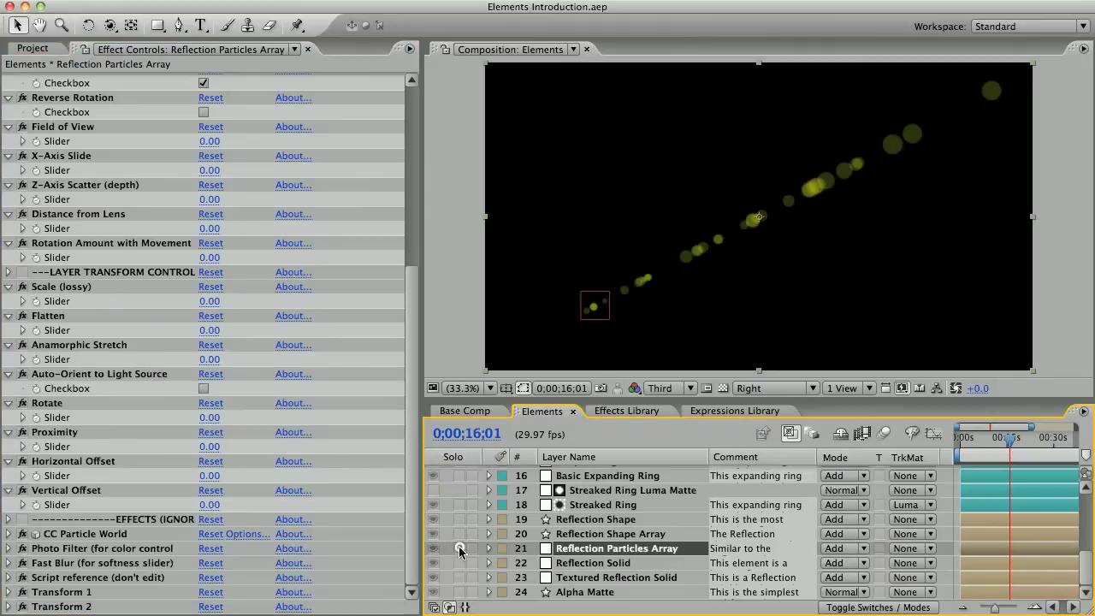
Solo Reflection Solid, set Brightness 23 and Expansion 94, then solo Textured Reflection Solid instead.
{"action": "left_click", "coordinate": [459, 548]}
{"action": "left_click", "coordinate": [459, 562]}
{"action": "left_click", "coordinate": [590, 563]}
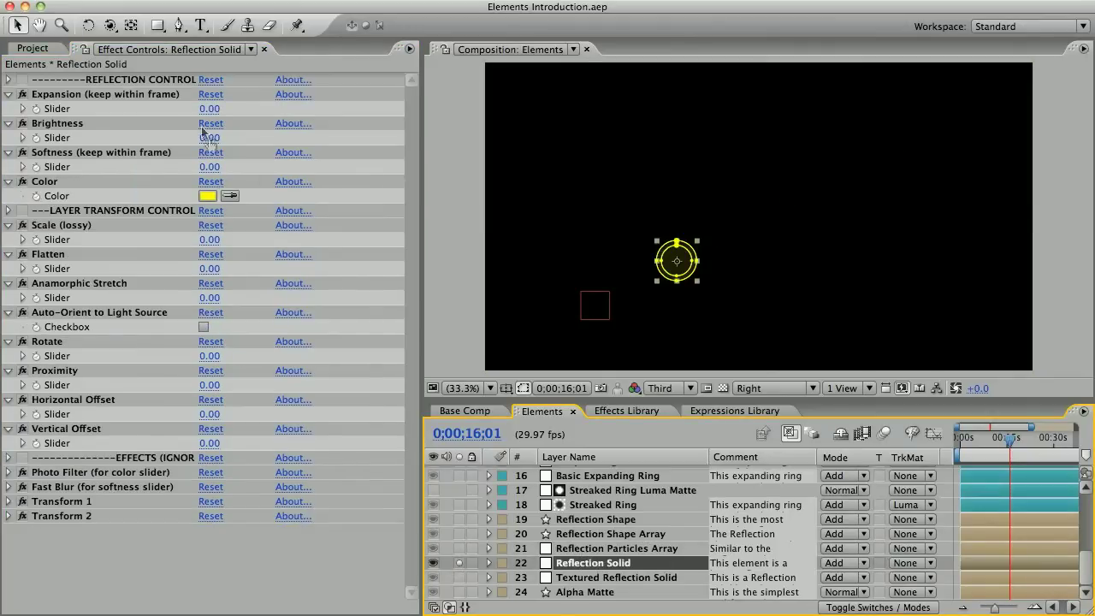
{"action": "left_click_drag", "start_coordinate": [206, 137], "coordinate": [292, 116]}
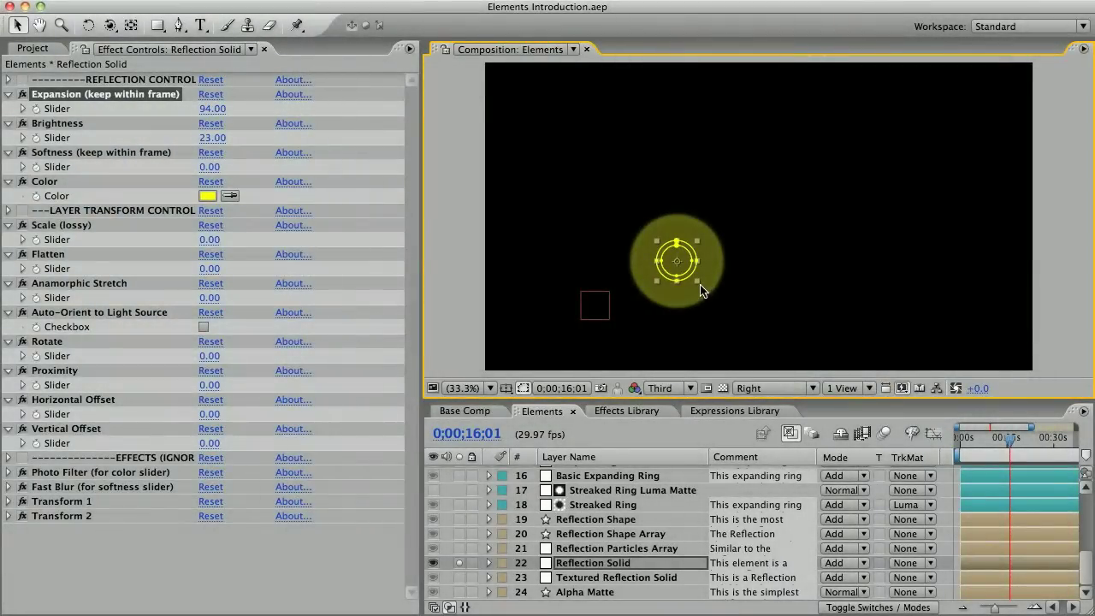
{"action": "left_click", "coordinate": [460, 562]}
{"action": "left_click", "coordinate": [459, 578]}
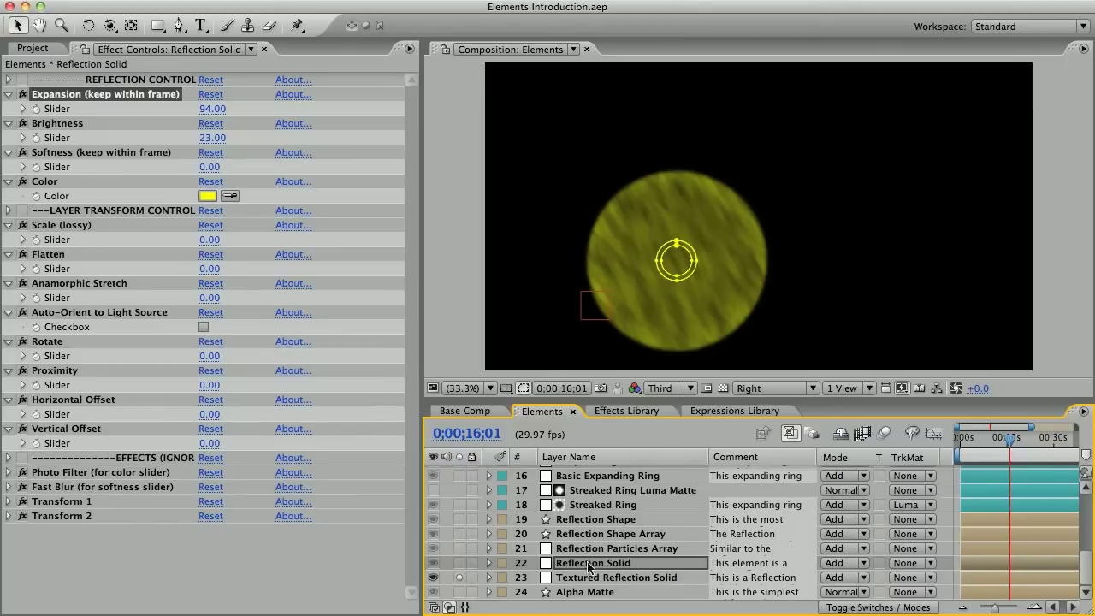
Review Textured Reflection Solid's effects (Expansion 208, Brightness 46), glance at Effects Library, then unsolo it.
{"action": "left_click", "coordinate": [597, 579]}
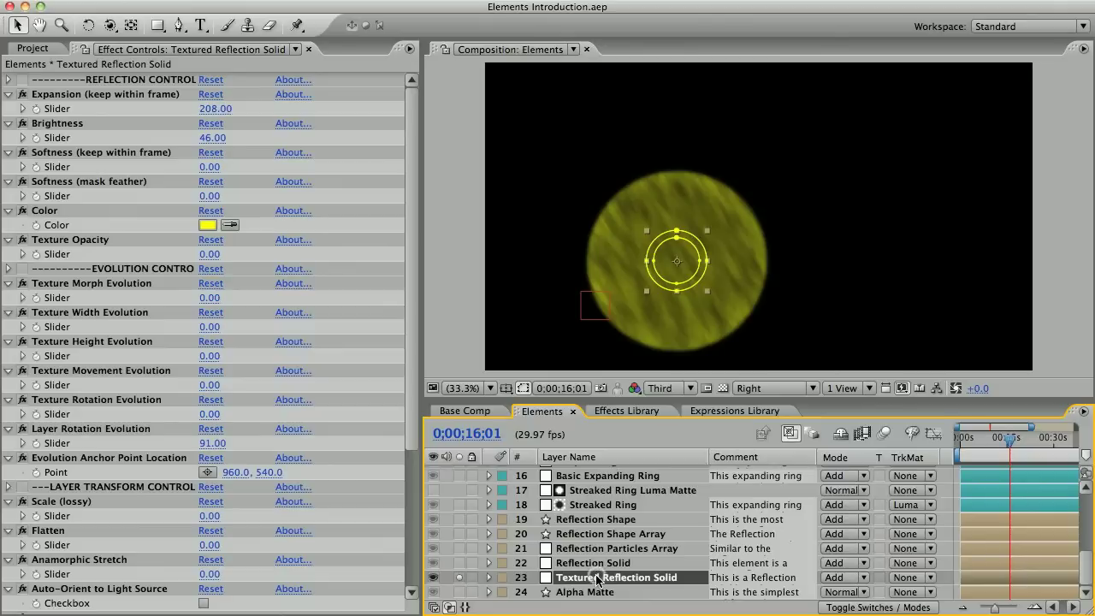
{"action": "left_click_drag", "start_coordinate": [408, 394], "coordinate": [410, 556]}
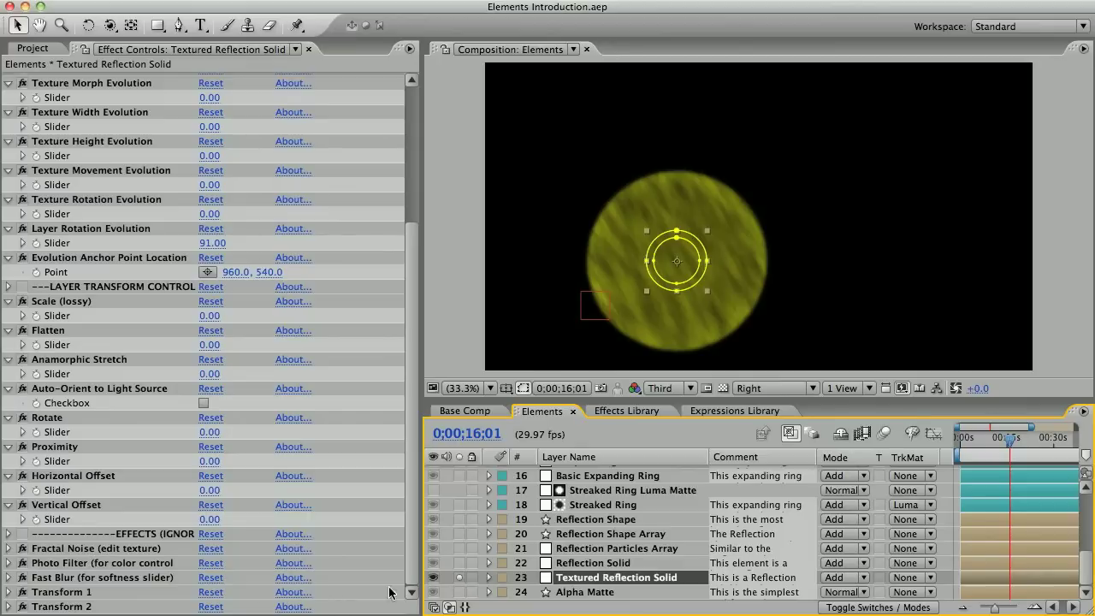
{"action": "left_click", "coordinate": [628, 410]}
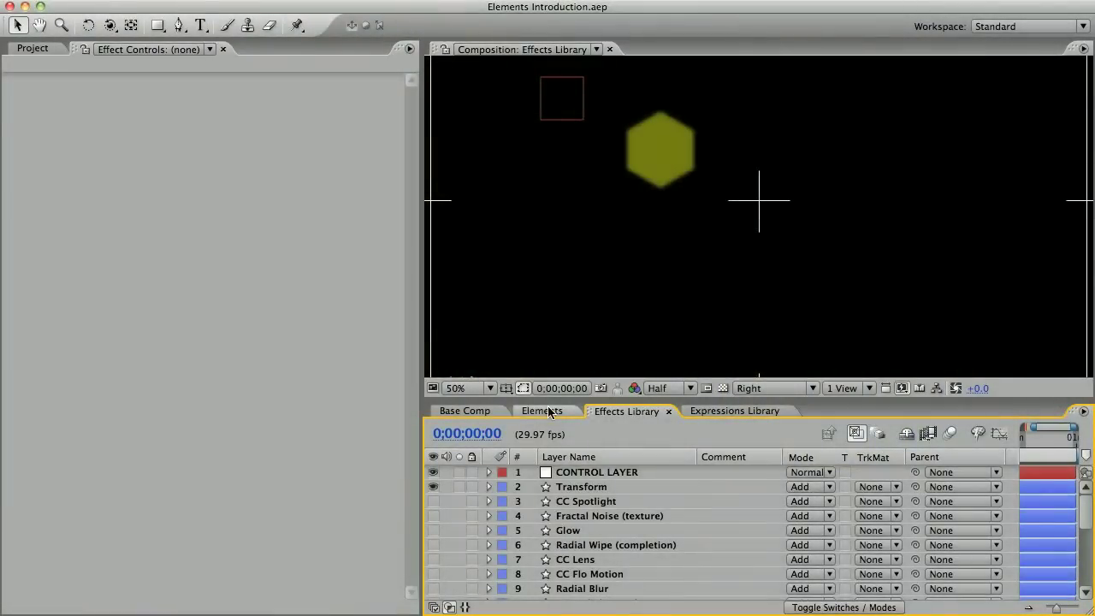
{"action": "left_click", "coordinate": [549, 412]}
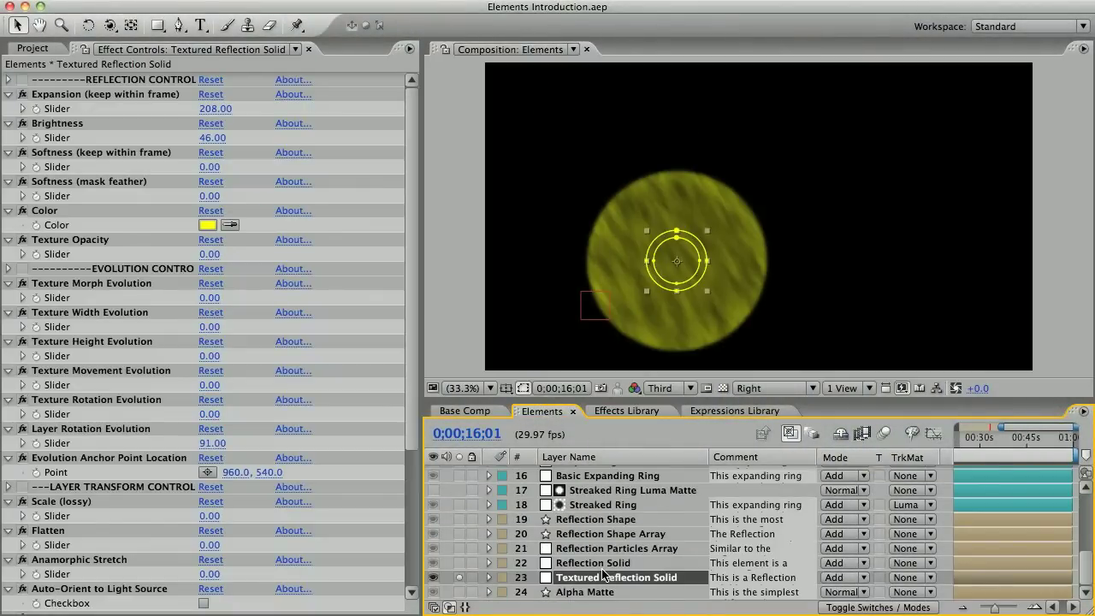
{"action": "left_click", "coordinate": [459, 578]}
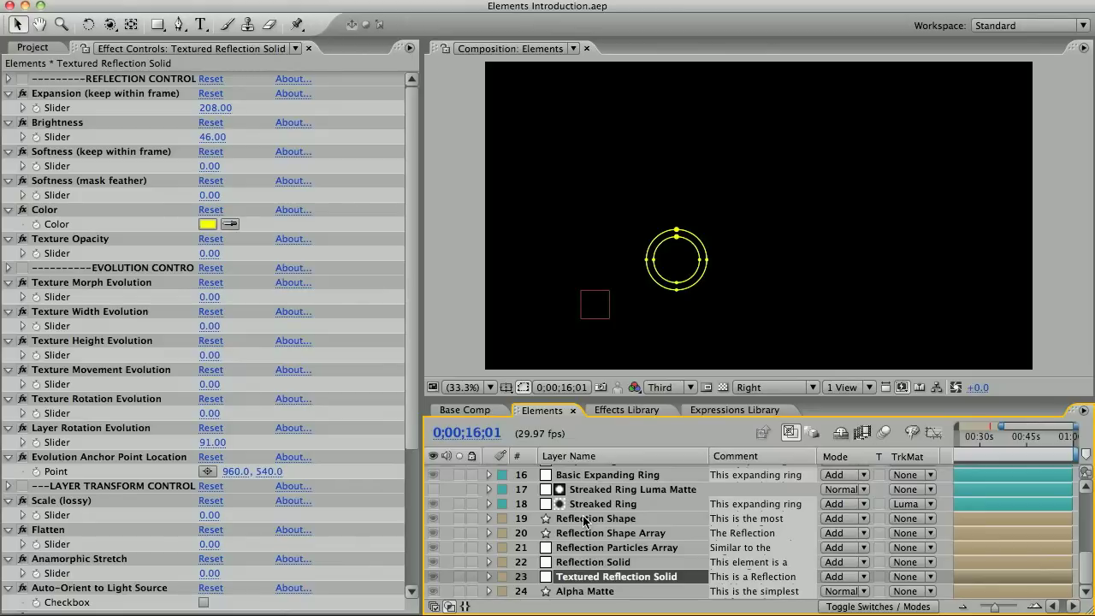
Move Alpha Matte above Textured Reflection Solid, solo the solid, and shrink its Expansion to 87.
{"action": "left_click_drag", "start_coordinate": [582, 591], "coordinate": [578, 572]}
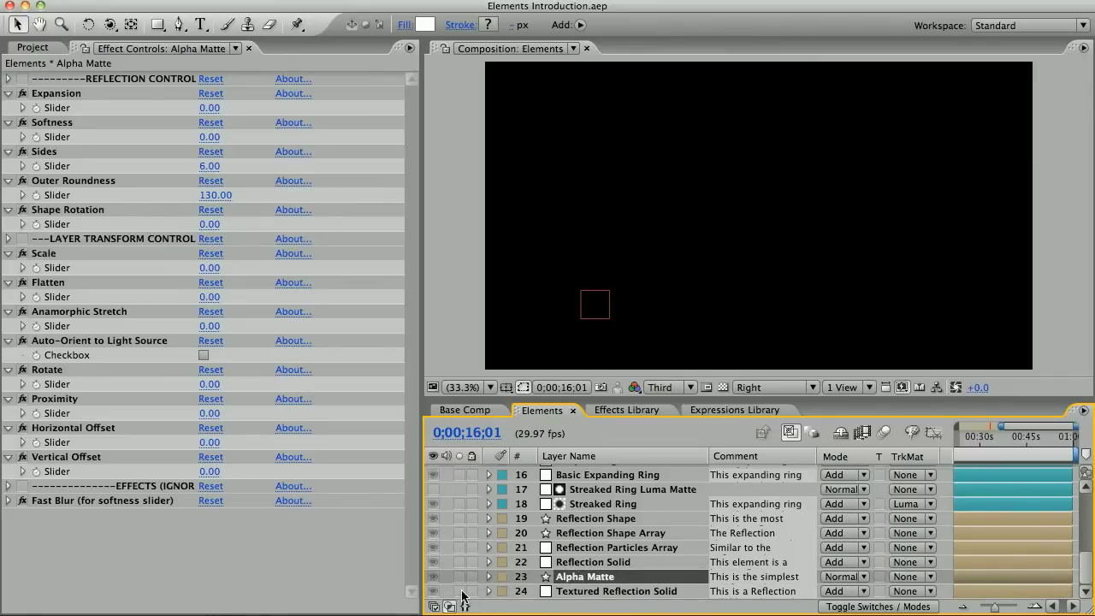
{"action": "left_click", "coordinate": [460, 591]}
{"action": "left_click", "coordinate": [571, 591]}
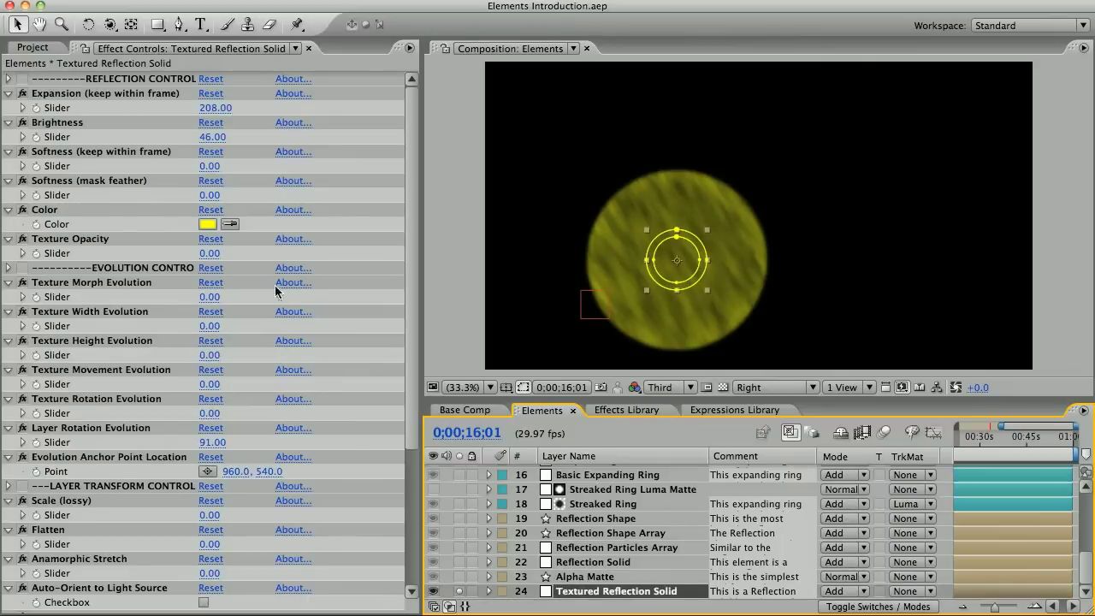
{"action": "left_click_drag", "start_coordinate": [211, 109], "coordinate": [108, 108]}
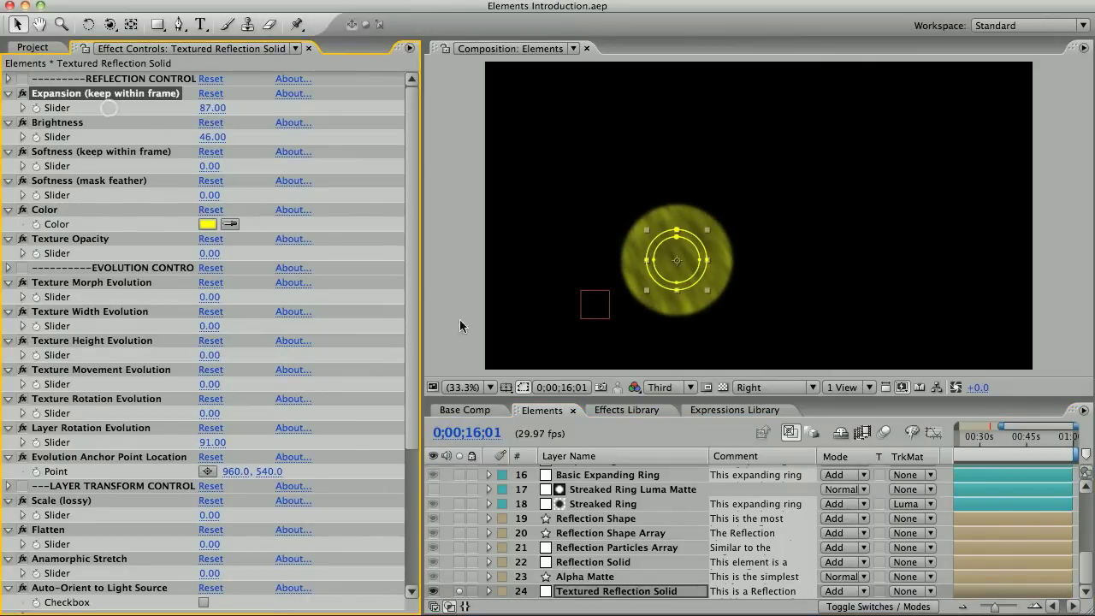
Solo Alpha Matte as well and raise its Proximity to 32 to offset the matte circle.
{"action": "left_click", "coordinate": [578, 576]}
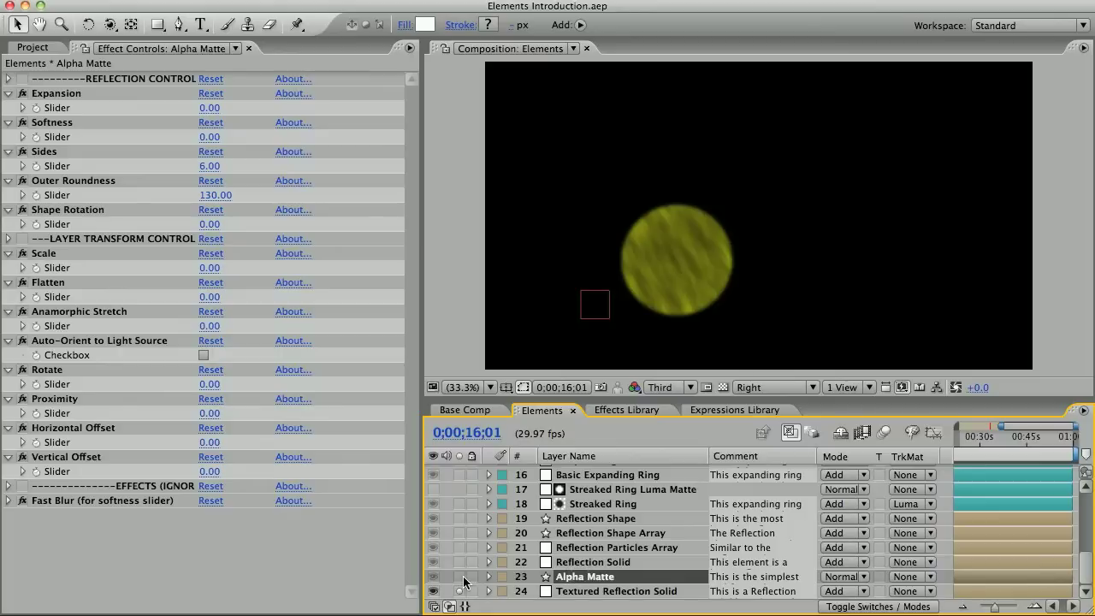
{"action": "left_click", "coordinate": [460, 576]}
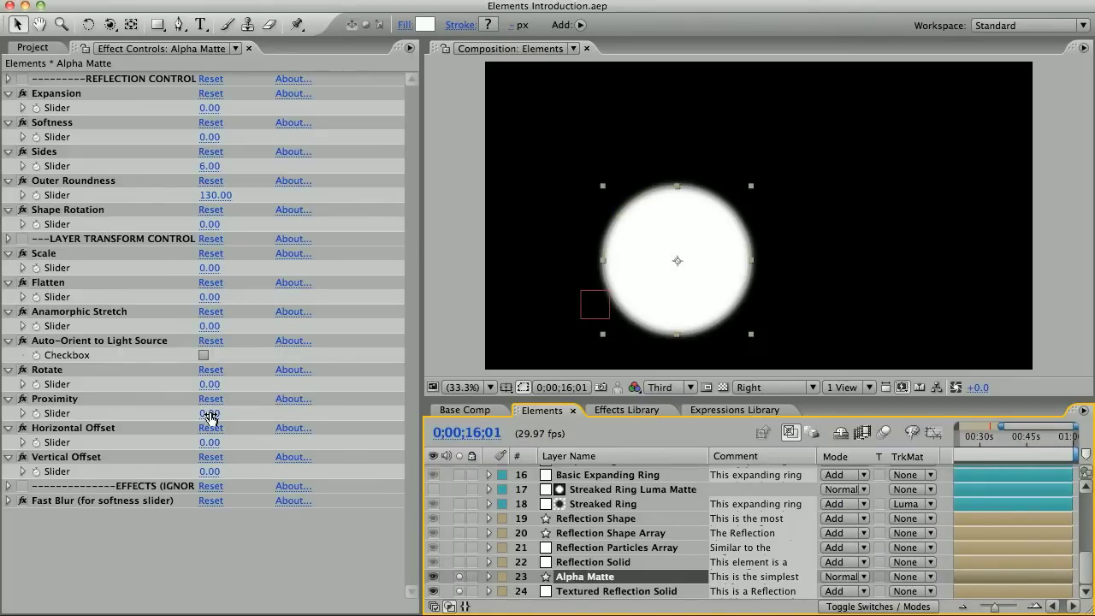
{"action": "left_click_drag", "start_coordinate": [210, 413], "coordinate": [236, 412]}
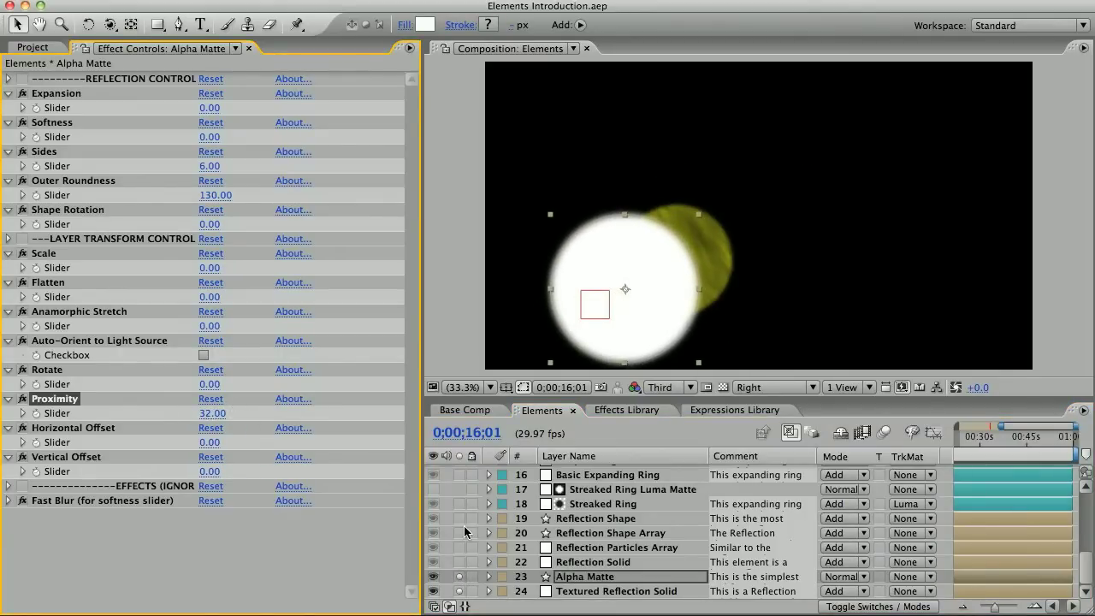
Set Textured Reflection Solid's track matte to Alpha Matte and move the light source null up-right.
{"action": "left_click", "coordinate": [923, 591]}
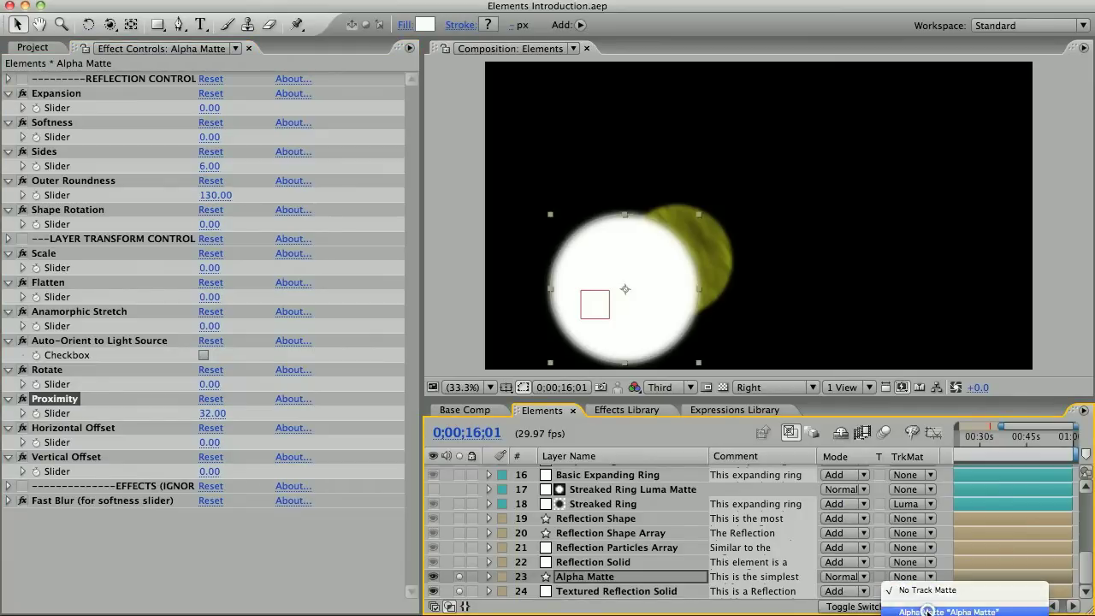
{"action": "left_click", "coordinate": [932, 612]}
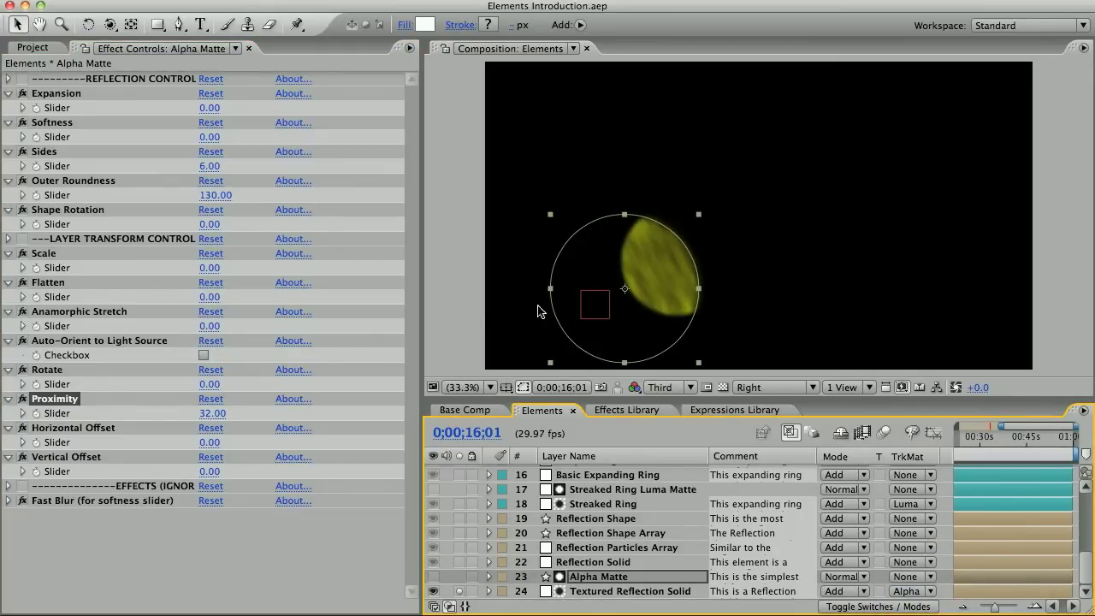
{"action": "mouse_move", "coordinate": [595, 304]}
{"action": "left_mouse_down"}
{"action": "mouse_move", "coordinate": [806, 178]}
{"action": "mouse_move", "coordinate": [505, 205]}
{"action": "mouse_move", "coordinate": [655, 268]}
{"action": "mouse_move", "coordinate": [981, 312]}
{"action": "left_mouse_up"}
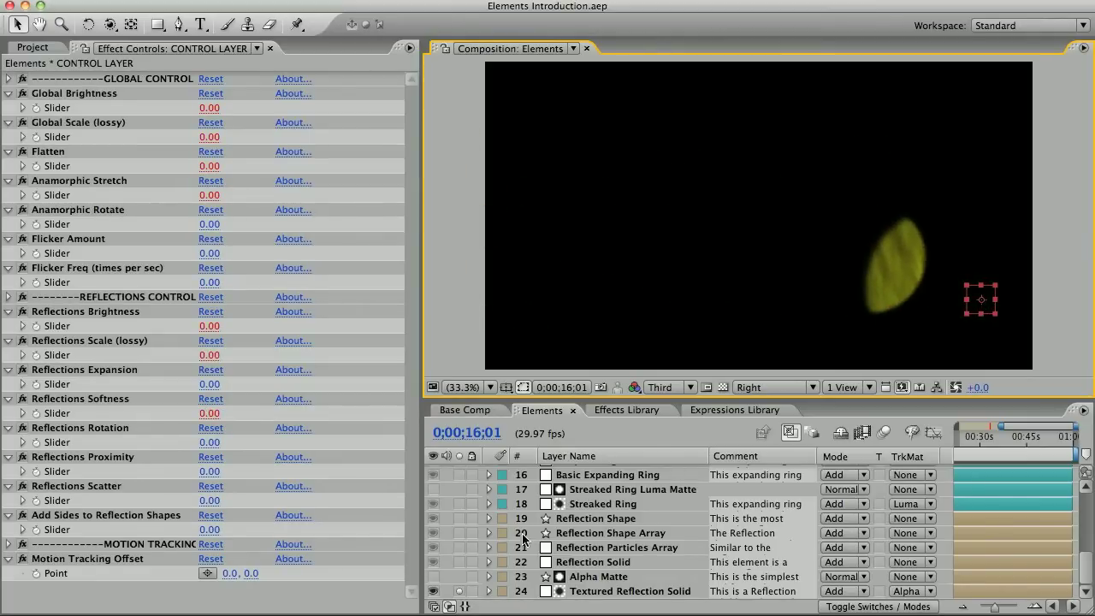
Unsolo Textured Reflection Solid, check CONTROL LAYER's position, and move the light source null upper left.
{"action": "left_click", "coordinate": [458, 591]}
{"action": "key", "text": "p"}
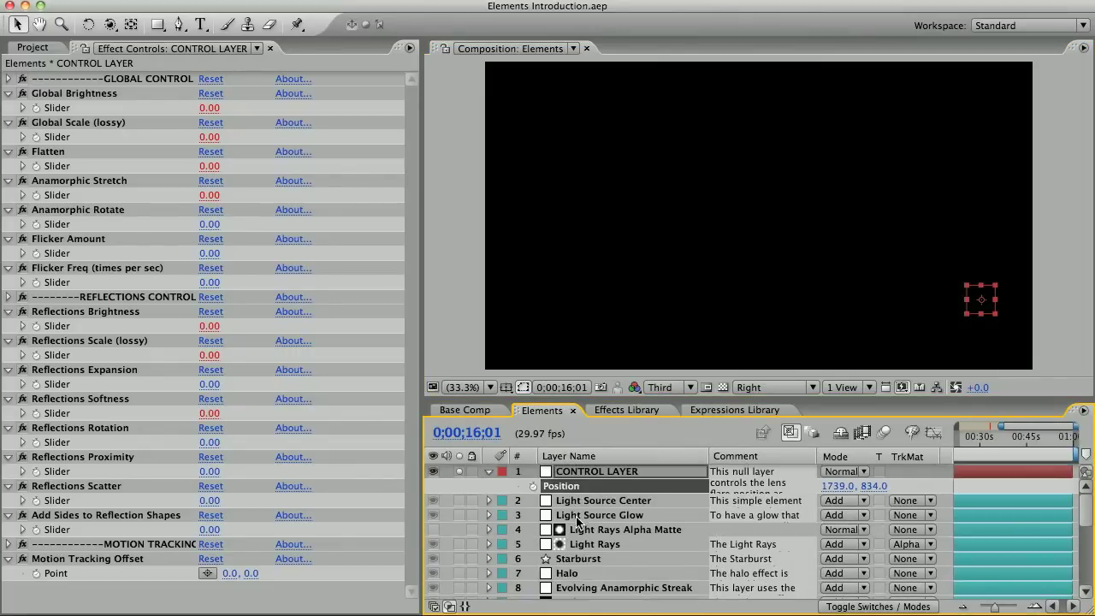
{"action": "left_click", "coordinate": [577, 472]}
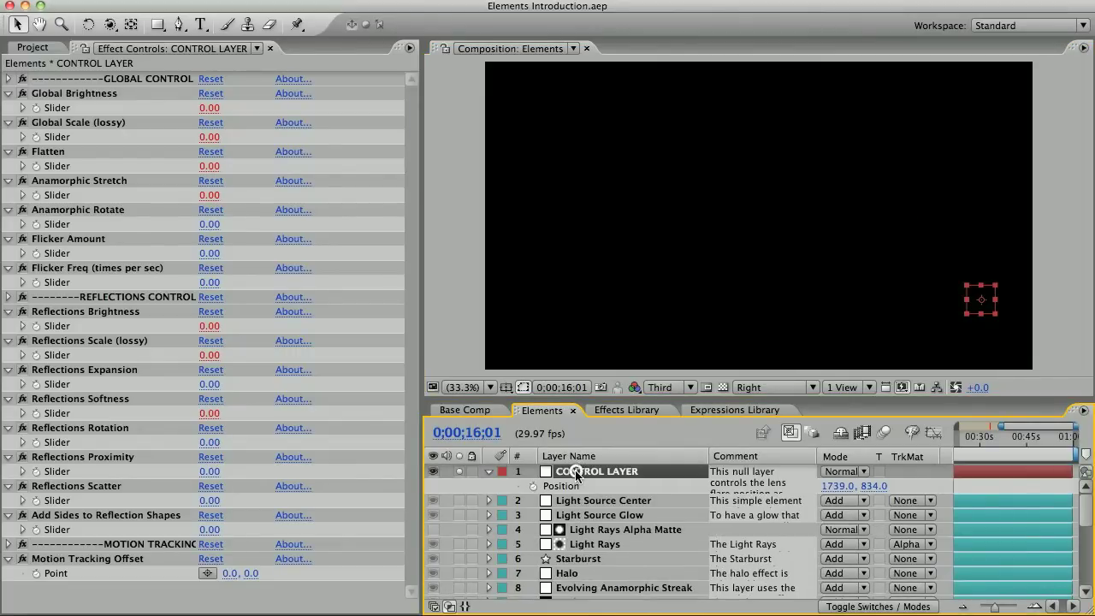
{"action": "left_click", "coordinate": [489, 471]}
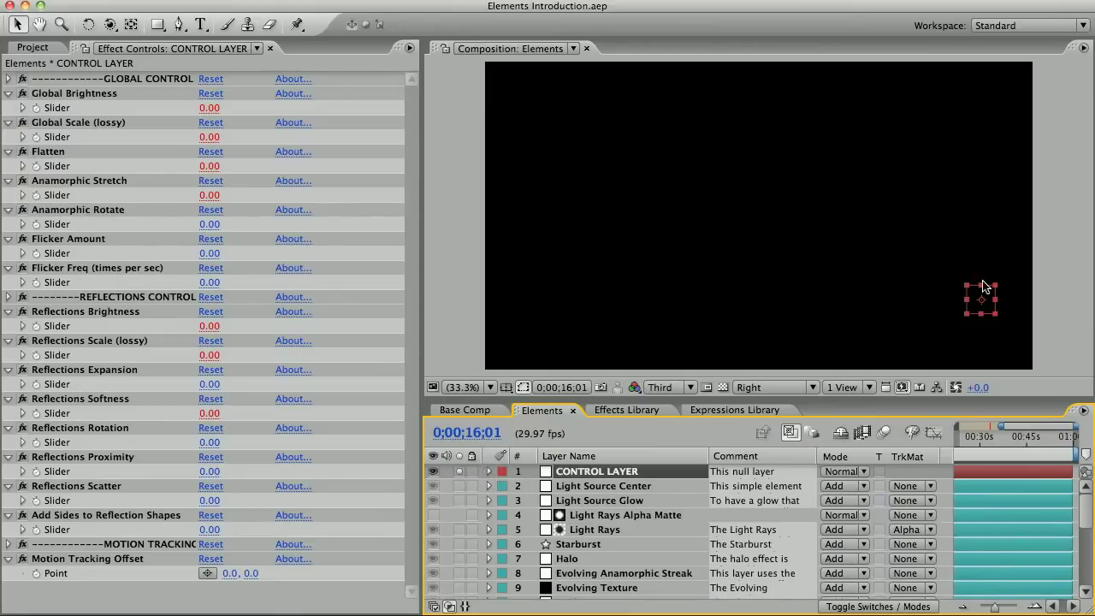
{"action": "left_click", "coordinate": [1056, 282]}
{"action": "left_click_drag", "start_coordinate": [975, 296], "coordinate": [645, 163]}
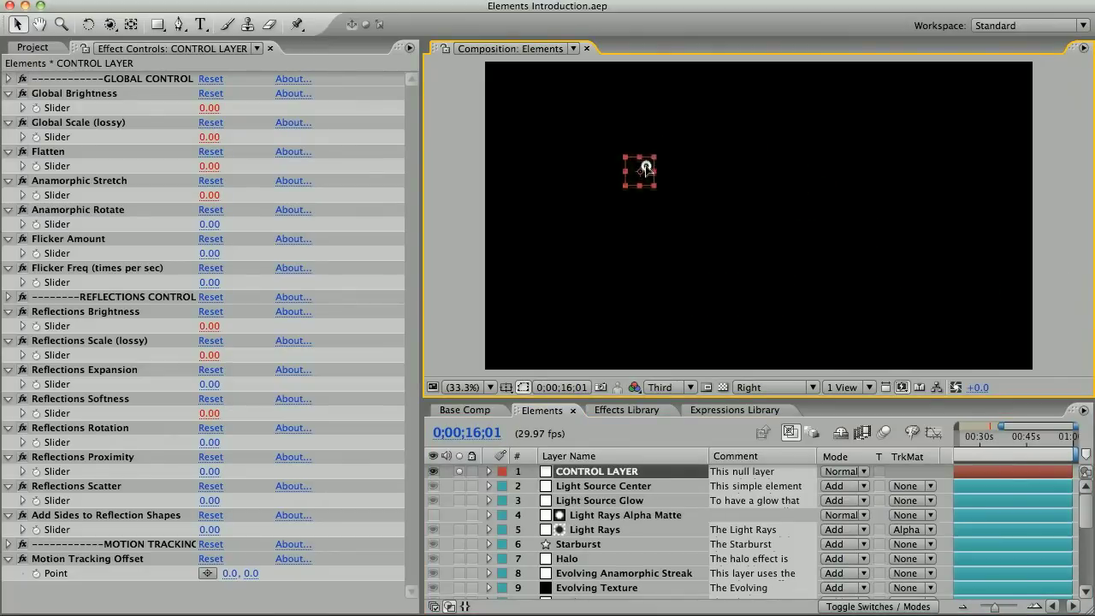
Show CONTROL LAYER's position 542.0, 354.0 and review its Global, Reflections and Motion Tracking slider groups.
{"action": "left_click", "coordinate": [598, 471]}
{"action": "key", "text": "p"}
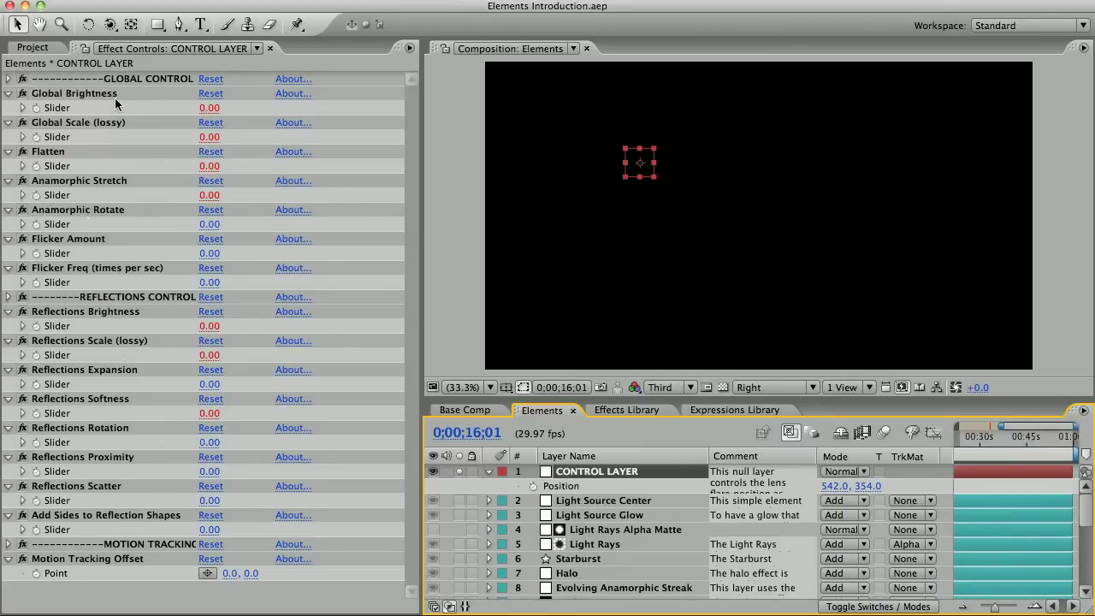
{"action": "left_click", "coordinate": [136, 79]}
{"action": "left_click", "coordinate": [124, 295]}
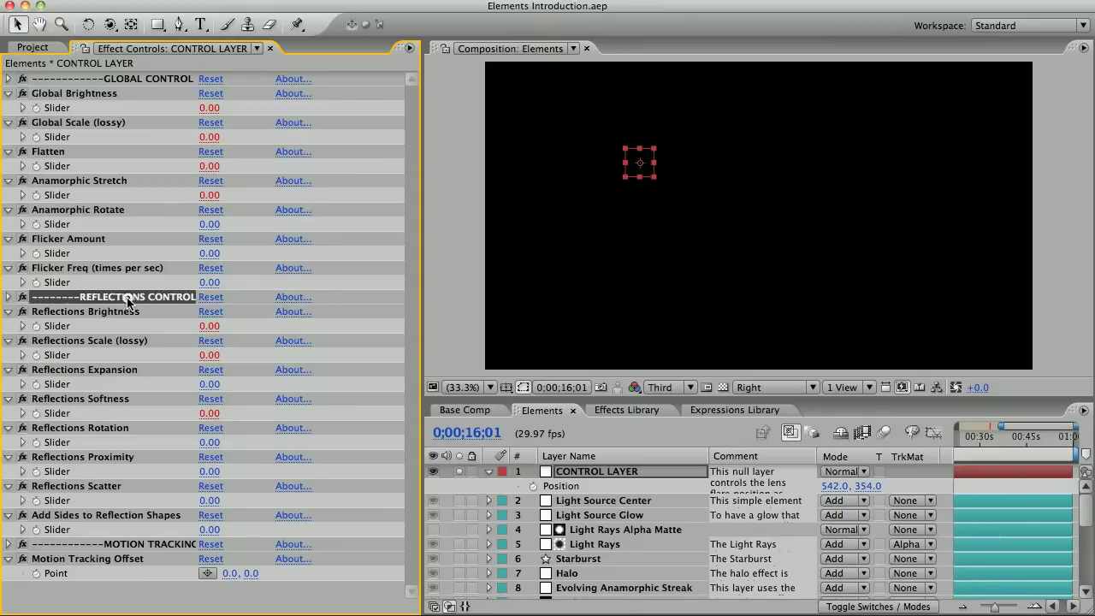
{"action": "left_click", "coordinate": [160, 544]}
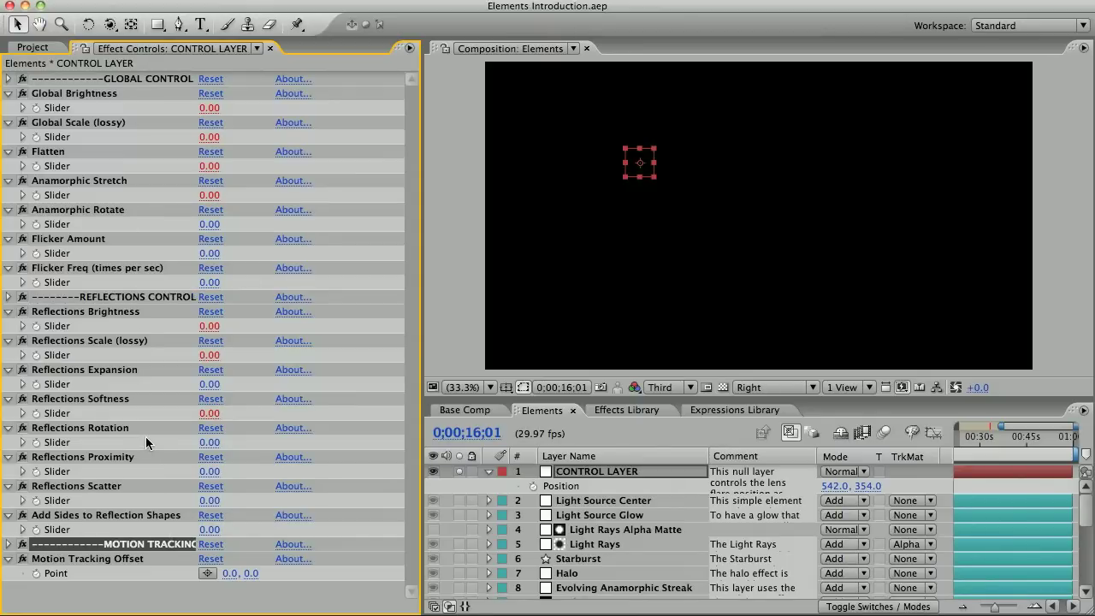
{"action": "left_click", "coordinate": [135, 79]}
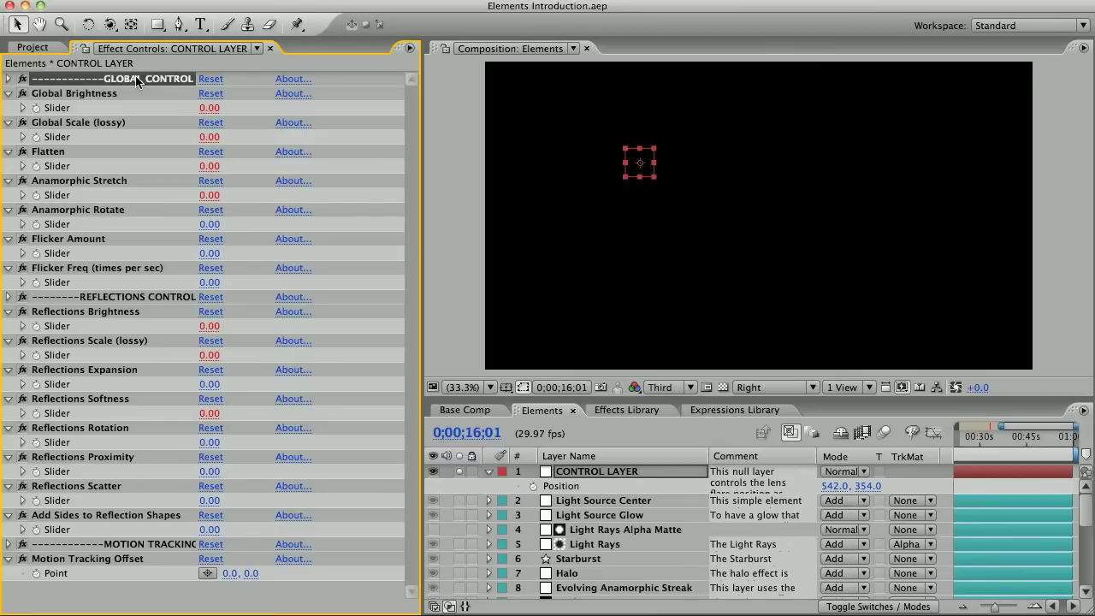
Expand Presets > Basic, open the Sea Urchin composition, and show its CONTROL LAYER effect controls.
{"action": "left_click", "coordinate": [34, 47]}
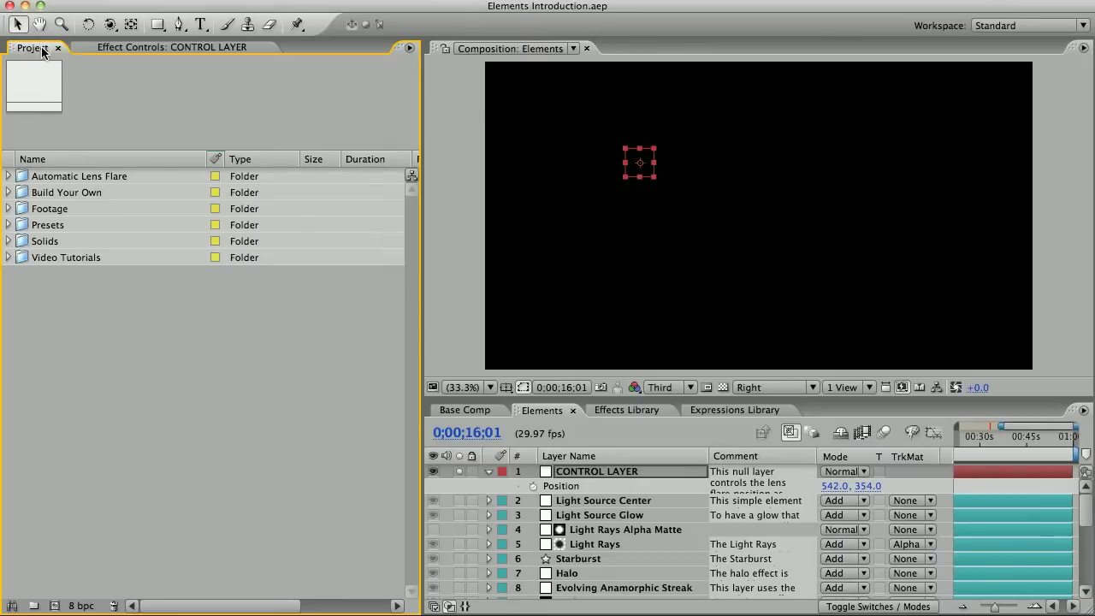
{"action": "left_click", "coordinate": [8, 224]}
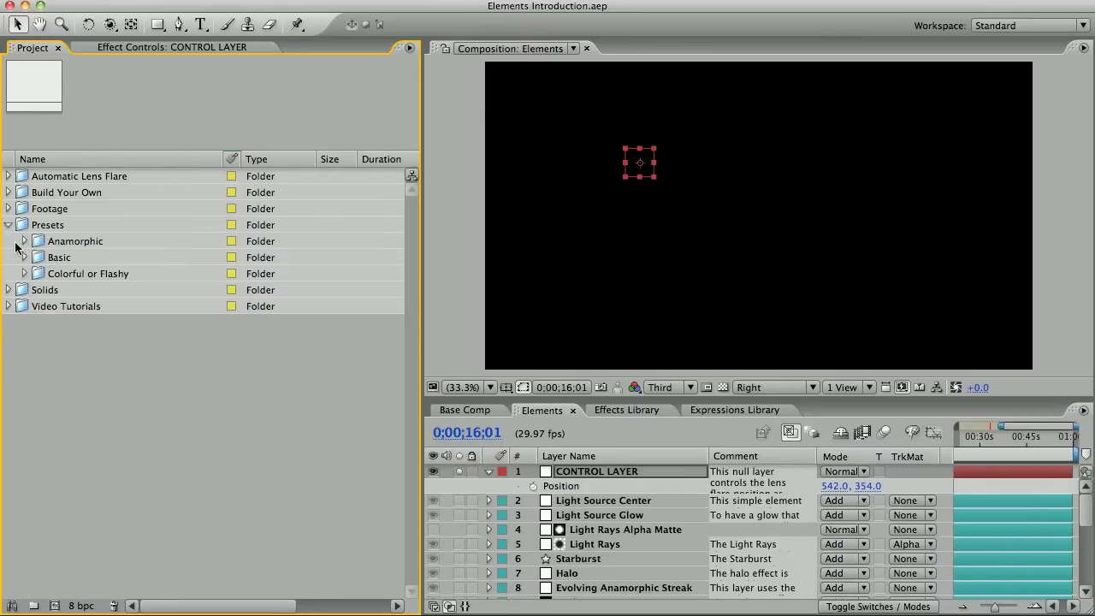
{"action": "left_click", "coordinate": [24, 257]}
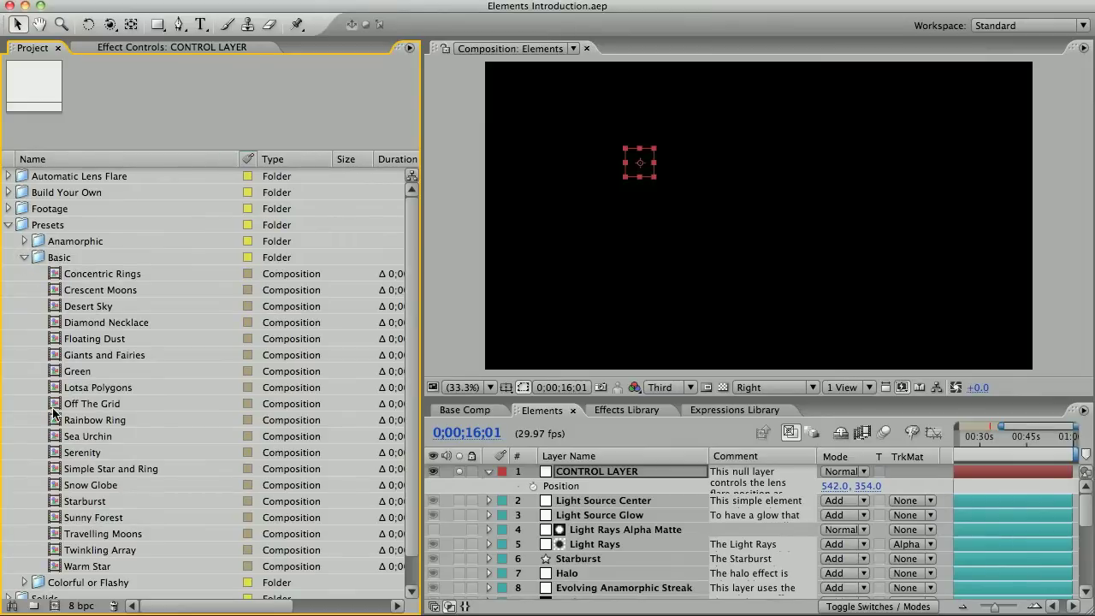
{"action": "double_click", "coordinate": [82, 437]}
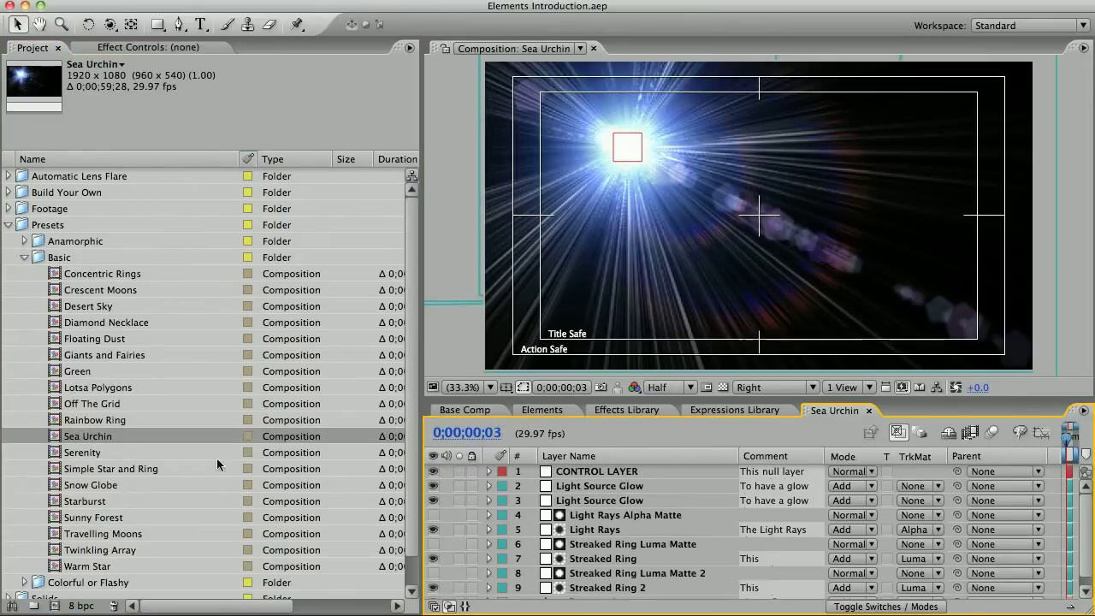
{"action": "left_click", "coordinate": [592, 471]}
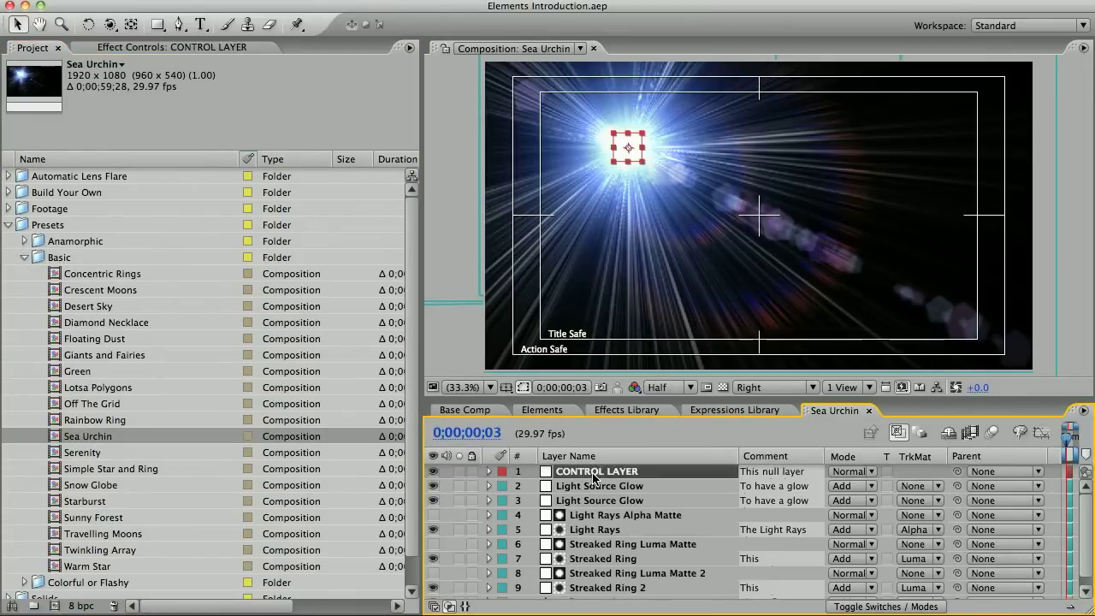
{"action": "left_click", "coordinate": [162, 48]}
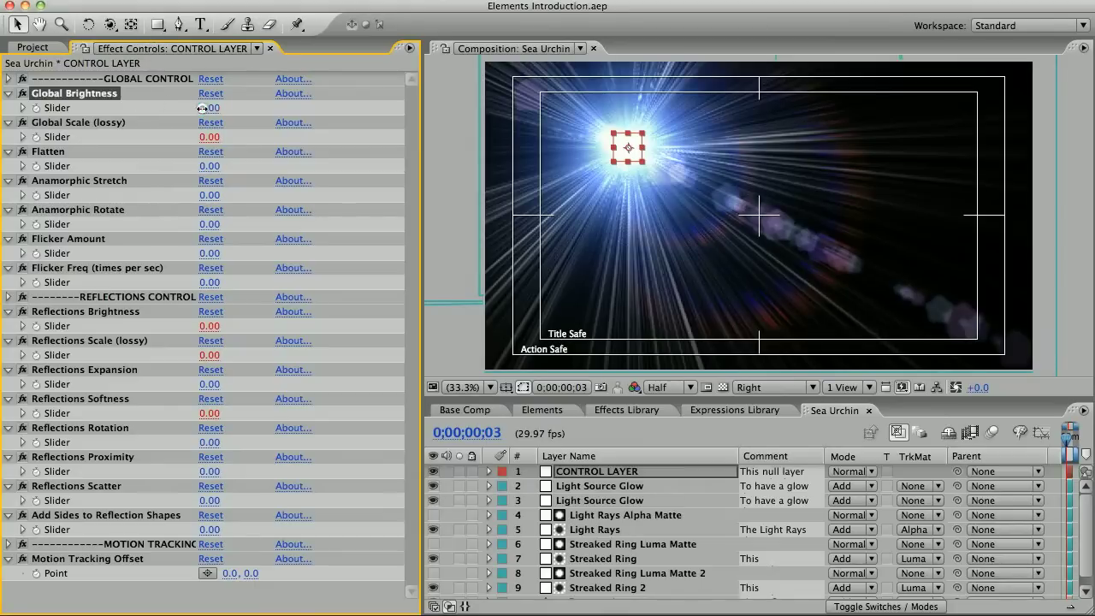
Scrub Sea Urchin's global sliders to Brightness 8, Scale -6, Flatten -3, Stretch 5, Rotate 49.
{"action": "left_click_drag", "start_coordinate": [205, 108], "coordinate": [252, 224]}
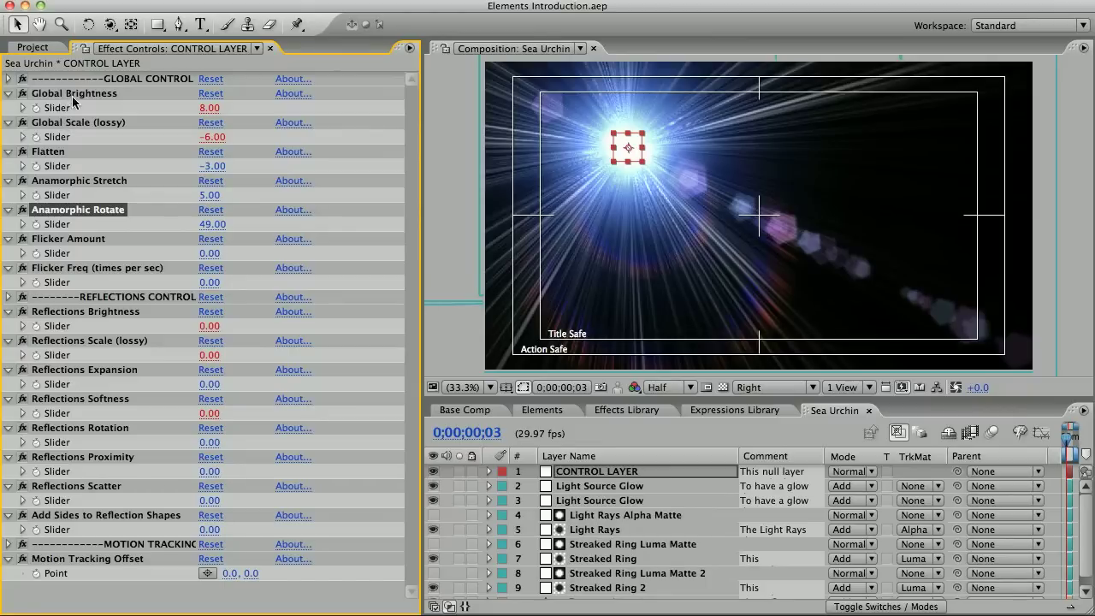
Switch to the Elements composition and scroll the layer list down to layers 15-23.
{"action": "left_click", "coordinate": [541, 409]}
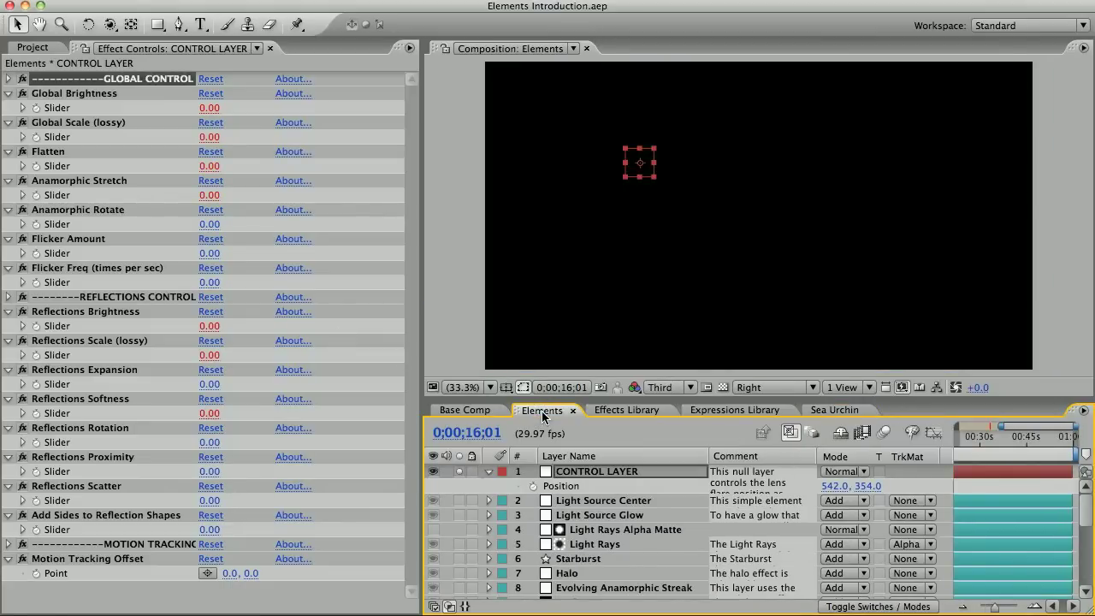
{"action": "left_click_drag", "start_coordinate": [1084, 507], "coordinate": [1084, 554]}
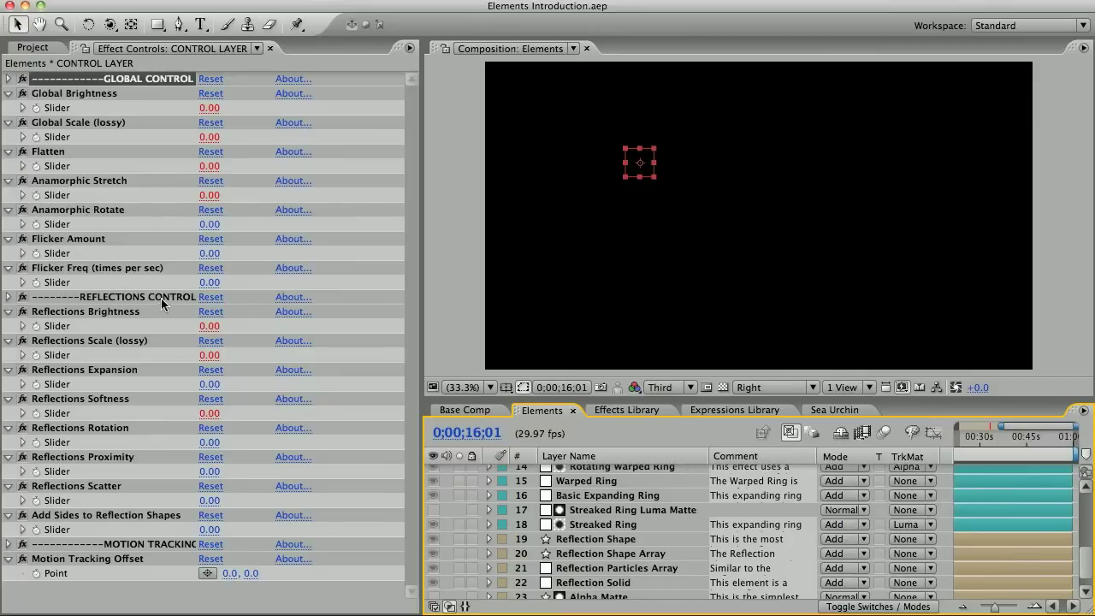
Back in Sea Urchin, raise Reflections Brightness to 61 and Reflections Expansion to 33.
{"action": "left_click", "coordinate": [834, 411]}
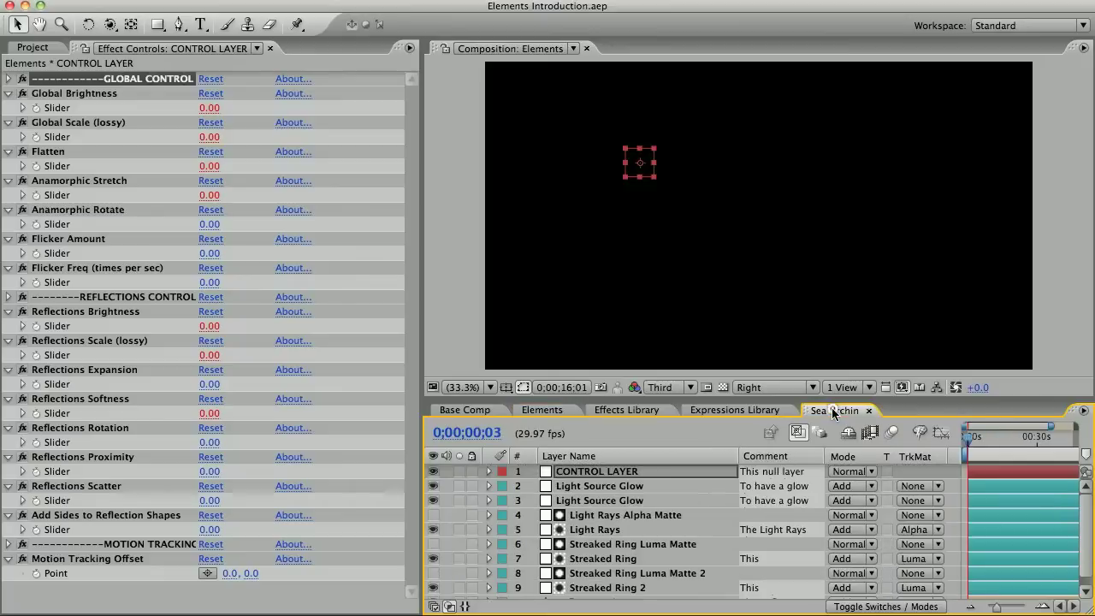
{"action": "left_click", "coordinate": [252, 326]}
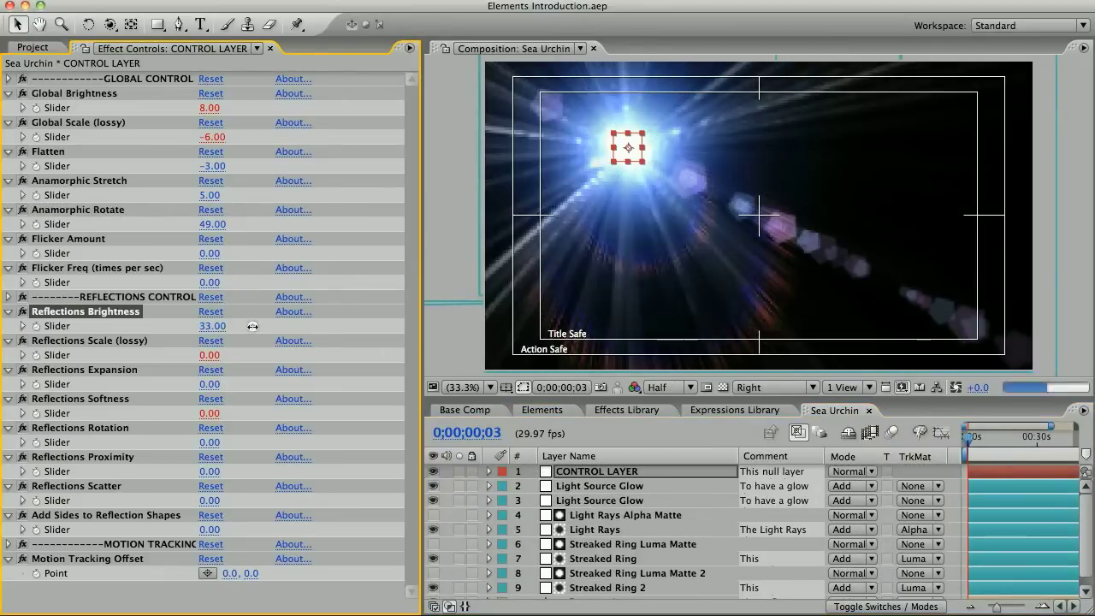
{"action": "mouse_move", "coordinate": [252, 326]}
{"action": "left_mouse_down"}
{"action": "mouse_move", "coordinate": [316, 326]}
{"action": "mouse_move", "coordinate": [262, 327]}
{"action": "left_mouse_up"}
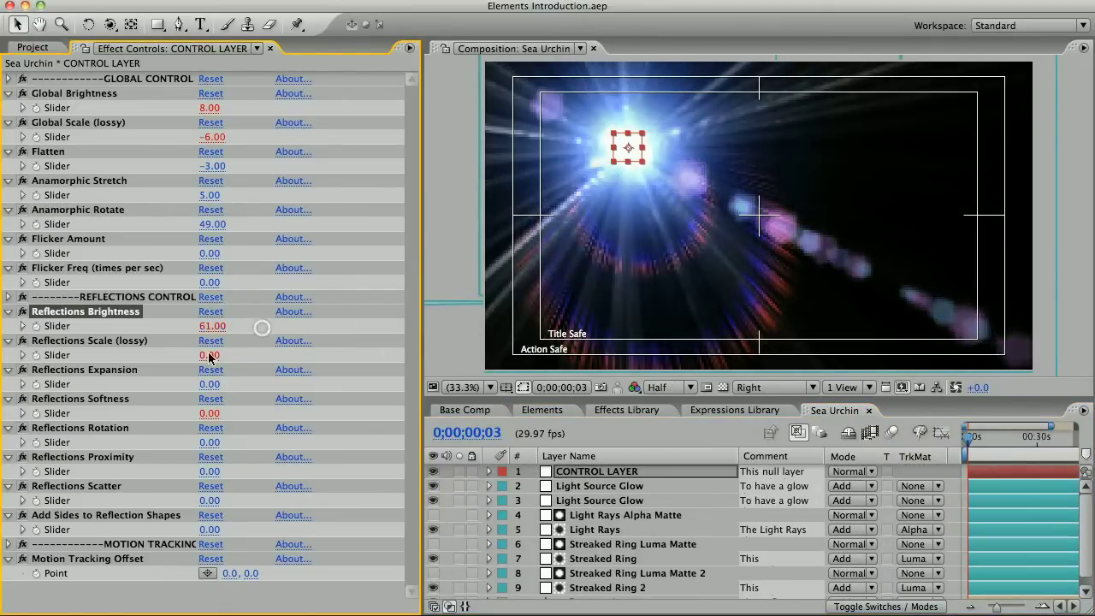
{"action": "mouse_move", "coordinate": [210, 384]}
{"action": "left_mouse_down"}
{"action": "mouse_move", "coordinate": [356, 386]}
{"action": "mouse_move", "coordinate": [224, 384]}
{"action": "left_mouse_up"}
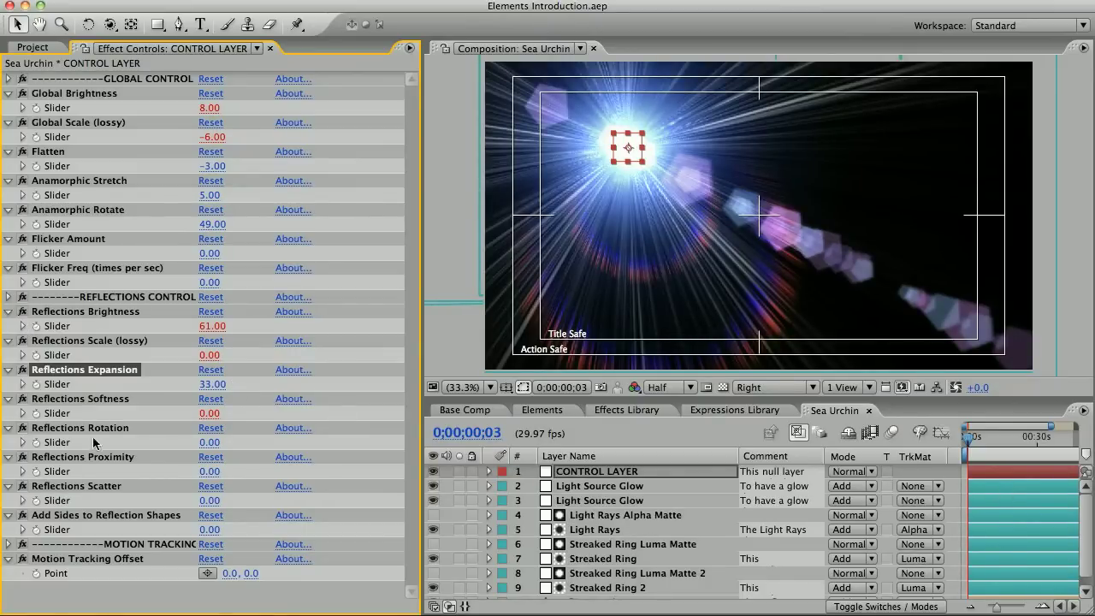
Tick Allow Global Reflection Control on the Light Rays layer, then reselect CONTROL LAYER.
{"action": "left_click", "coordinate": [608, 532]}
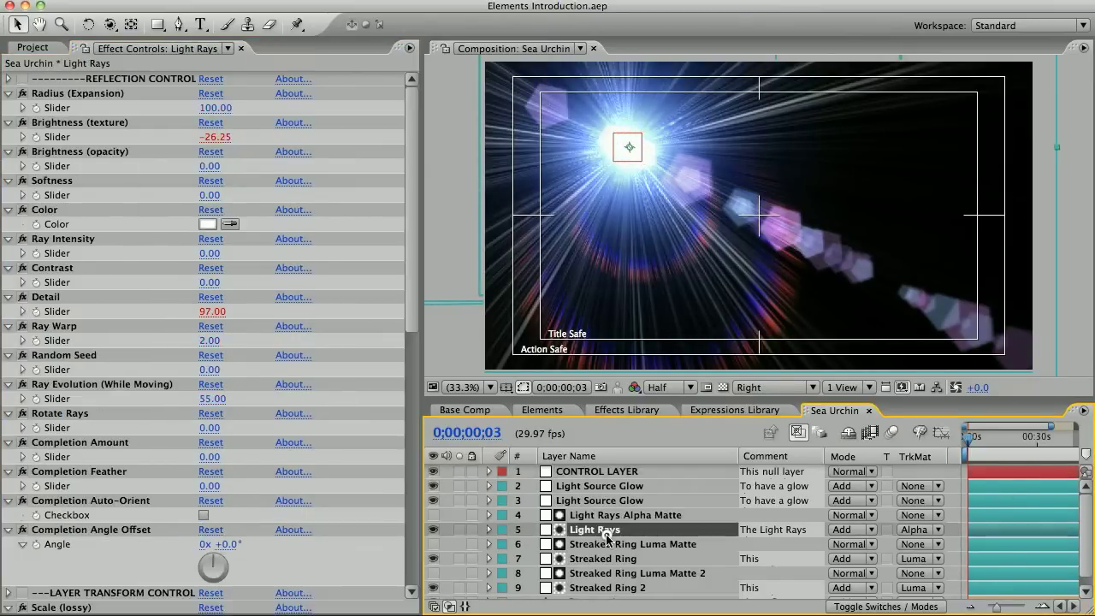
{"action": "scroll", "coordinate": [193, 528], "scroll_direction": "down", "scroll_amount": 10}
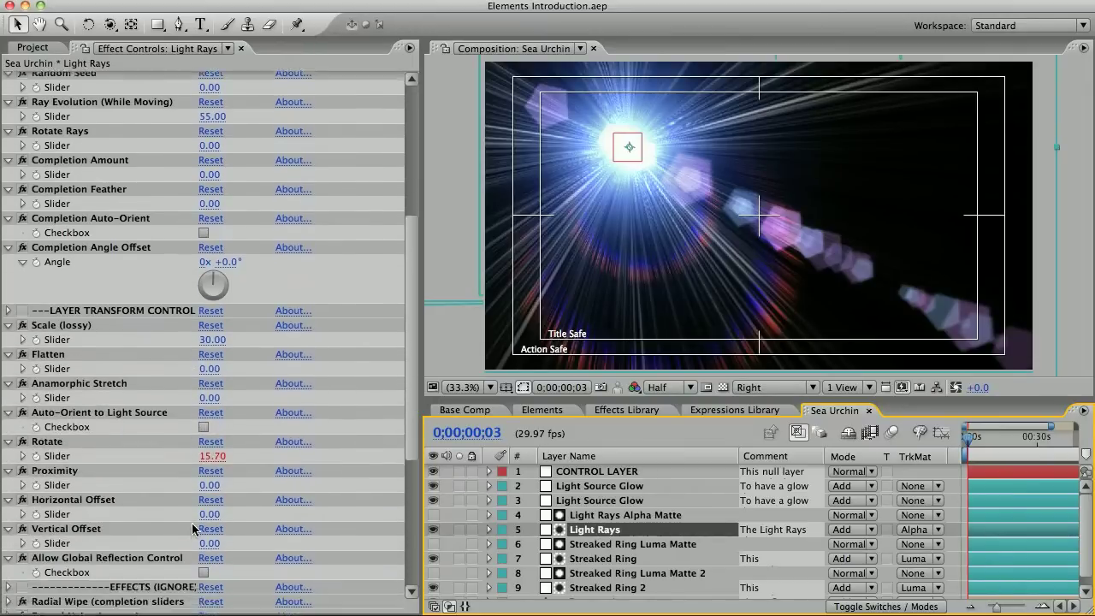
{"action": "left_click", "coordinate": [204, 523]}
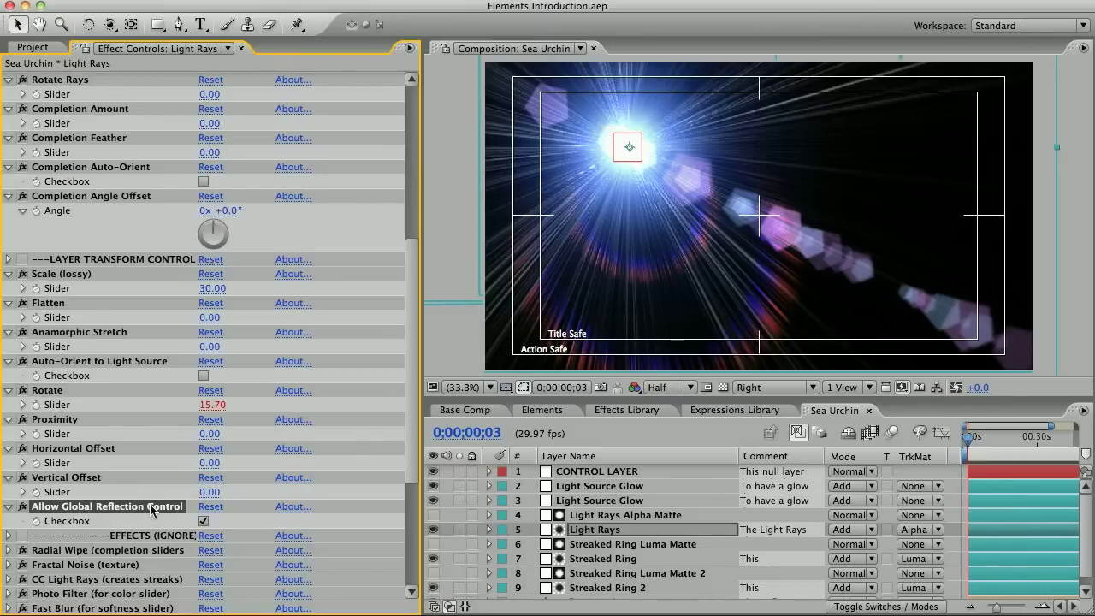
{"action": "left_click", "coordinate": [606, 478]}
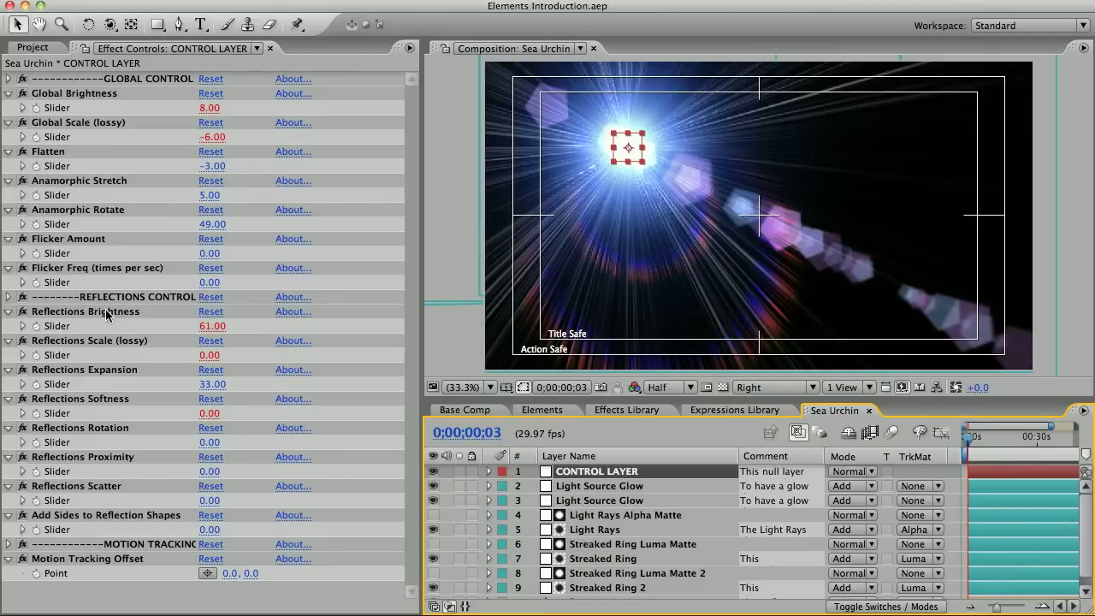
Increase the second Light Source Glow layer's Scale to 308.
{"action": "left_click", "coordinate": [577, 502]}
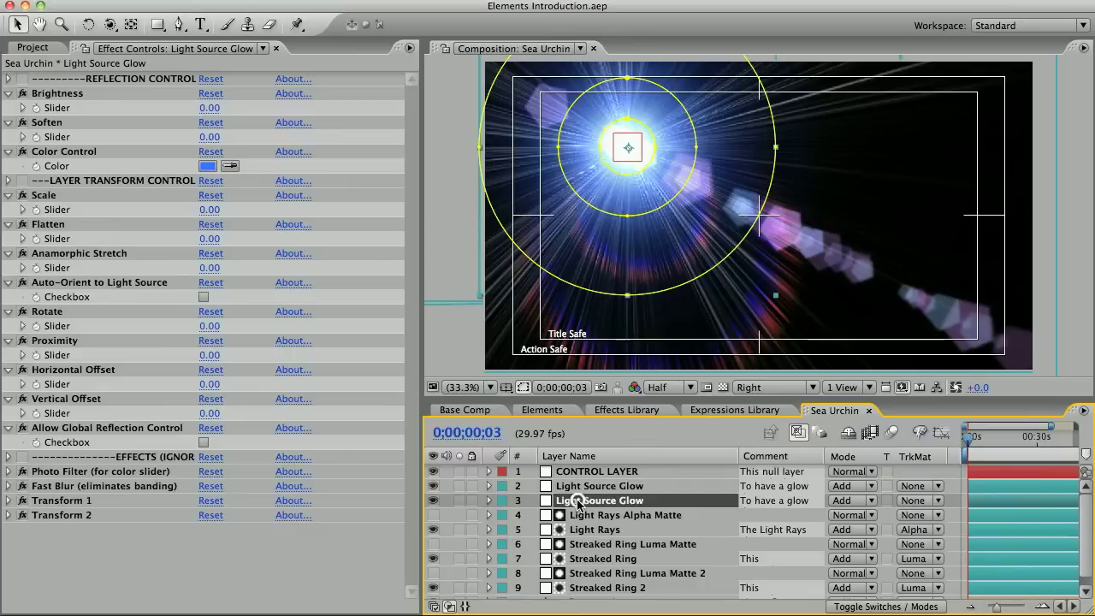
{"action": "left_click_drag", "start_coordinate": [209, 210], "coordinate": [472, 212]}
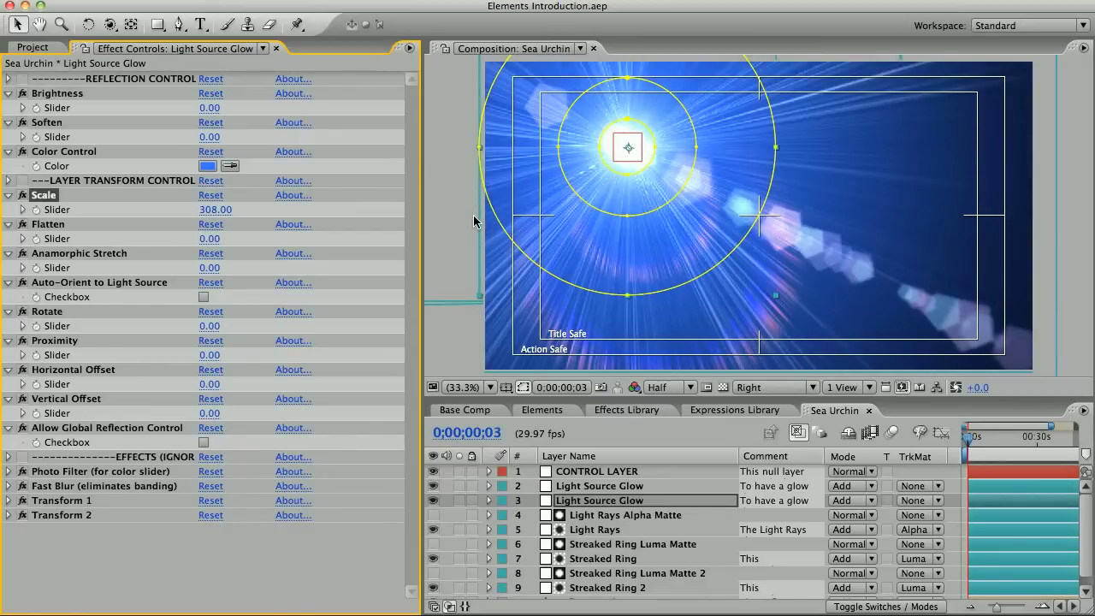
On CONTROL LAYER, set Global Brightness to -22 and reset Global Scale (lossy) and Flatten to 0.
{"action": "left_click", "coordinate": [582, 471]}
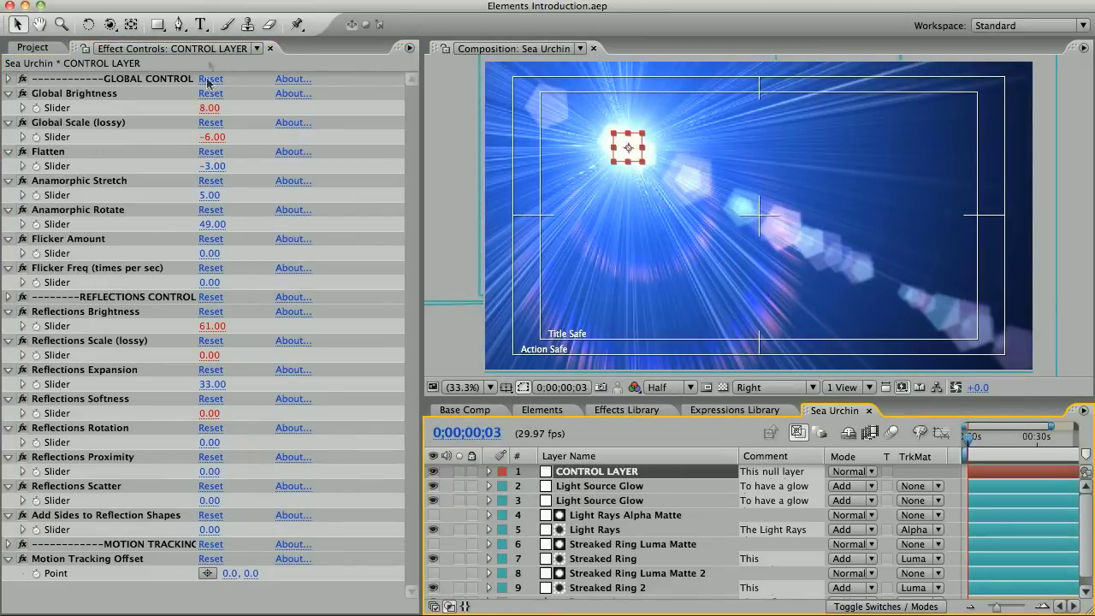
{"action": "left_click_drag", "start_coordinate": [209, 107], "coordinate": [282, 112]}
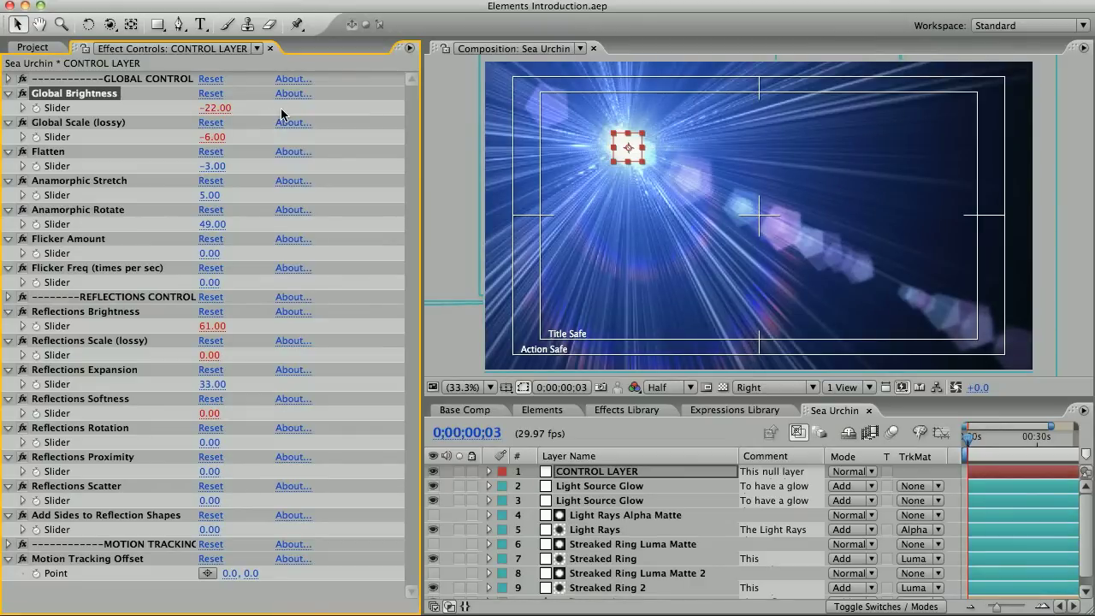
{"action": "left_click", "coordinate": [209, 124]}
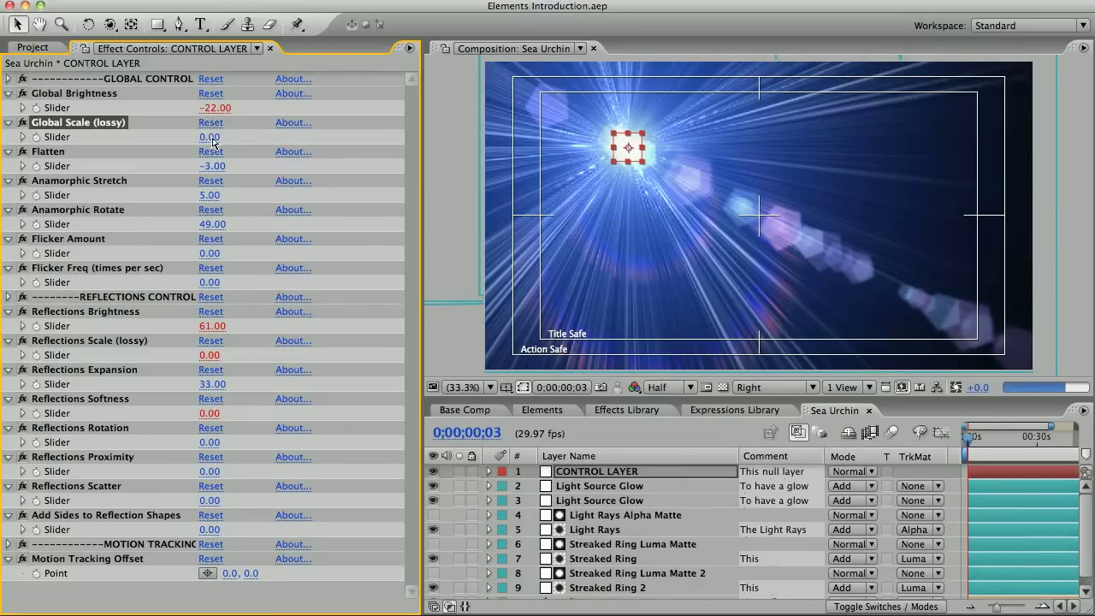
{"action": "left_click", "coordinate": [211, 153]}
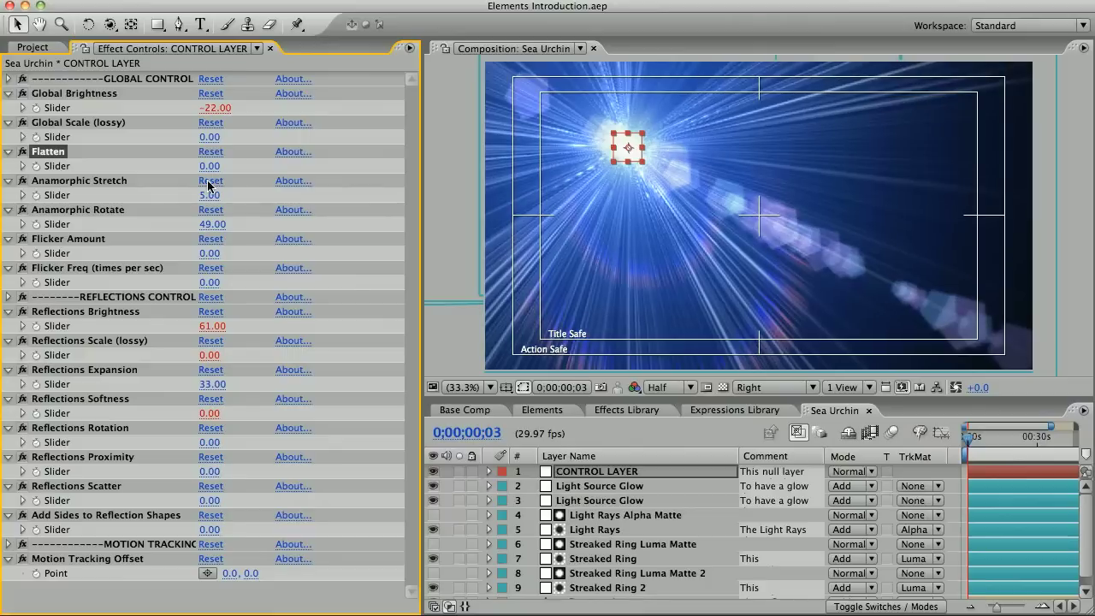